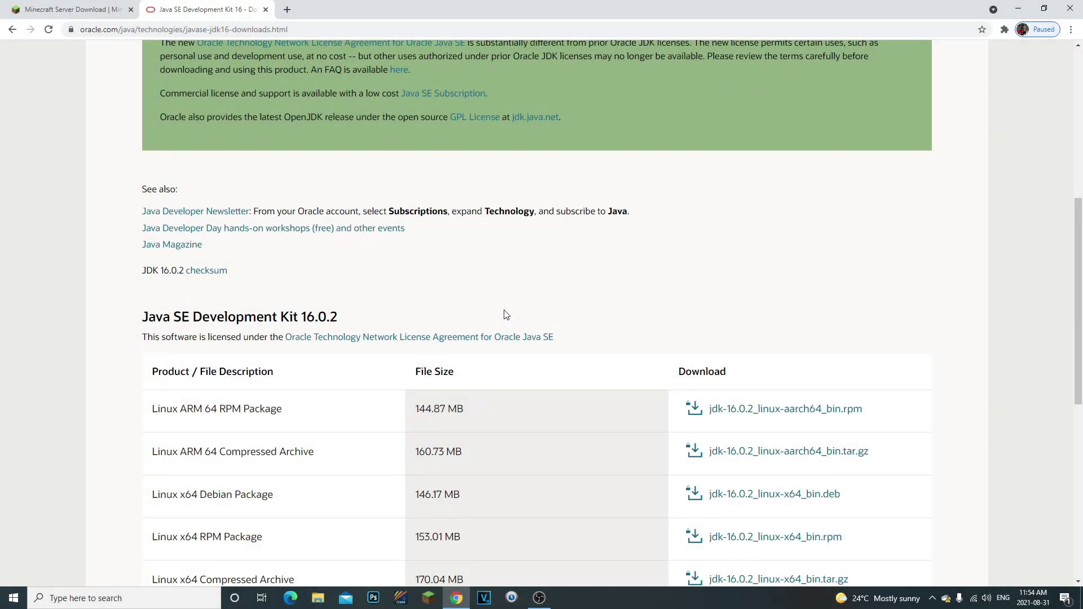
- Examine the Java SE Development Kit 16.0.2 download list for the Windows x64 and macOS installers
{"action": "left_click_drag", "start_coordinate": [142, 317], "coordinate": [430, 324]}
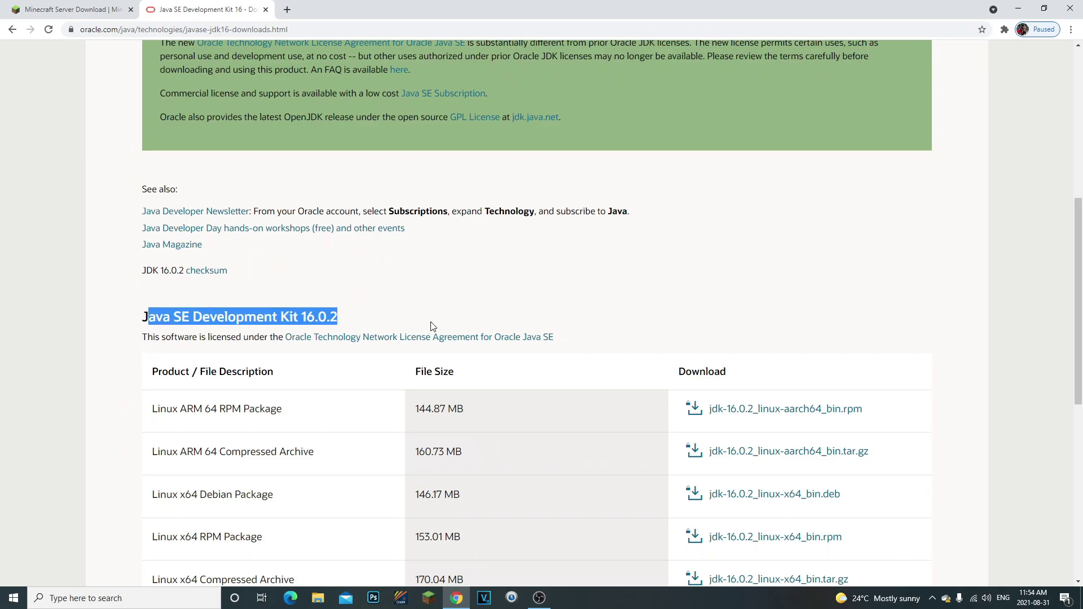
{"action": "left_click", "coordinate": [304, 317]}
{"action": "double_click", "coordinate": [312, 313]}
{"action": "left_click", "coordinate": [312, 313]}
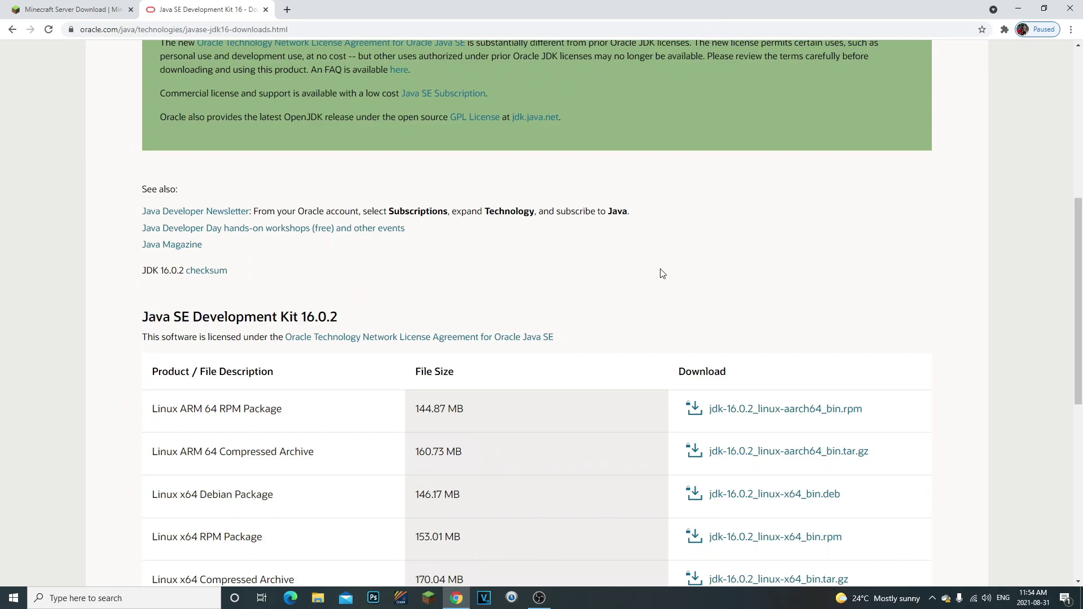
{"action": "scroll", "coordinate": [472, 252], "scroll_direction": "up", "scroll_amount": 7}
{"action": "scroll", "coordinate": [474, 259], "scroll_direction": "down", "scroll_amount": 16}
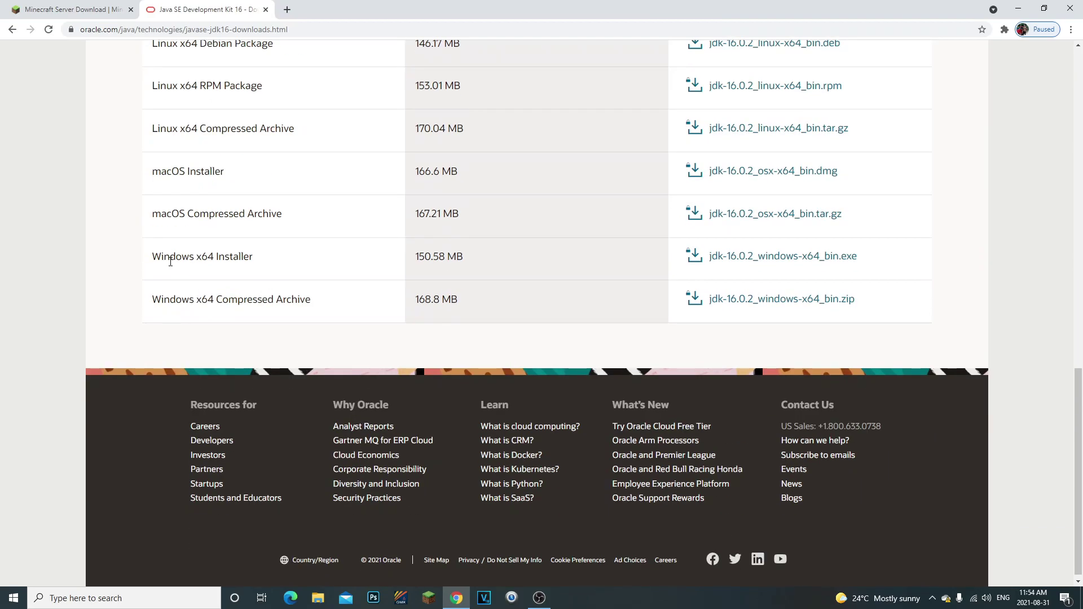
{"action": "left_click_drag", "start_coordinate": [171, 262], "coordinate": [257, 261]}
{"action": "double_click", "coordinate": [206, 258]}
{"action": "left_click", "coordinate": [206, 258]}
{"action": "left_click_drag", "start_coordinate": [171, 171], "coordinate": [225, 172]}
{"action": "left_click", "coordinate": [495, 177]}
- Download minecraft_server.1.17.1.jar from the Minecraft: Java Edition server page
{"action": "key", "text": "ctrl+shift+Tab"}
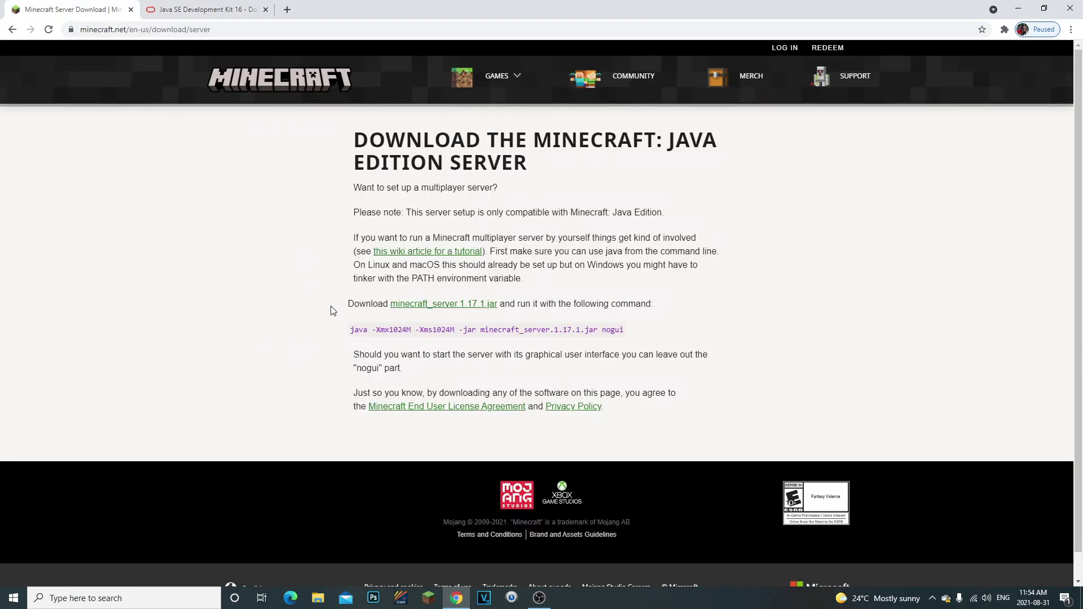
{"action": "double_click", "coordinate": [445, 307]}
{"action": "left_click_drag", "start_coordinate": [344, 307], "coordinate": [534, 305]}
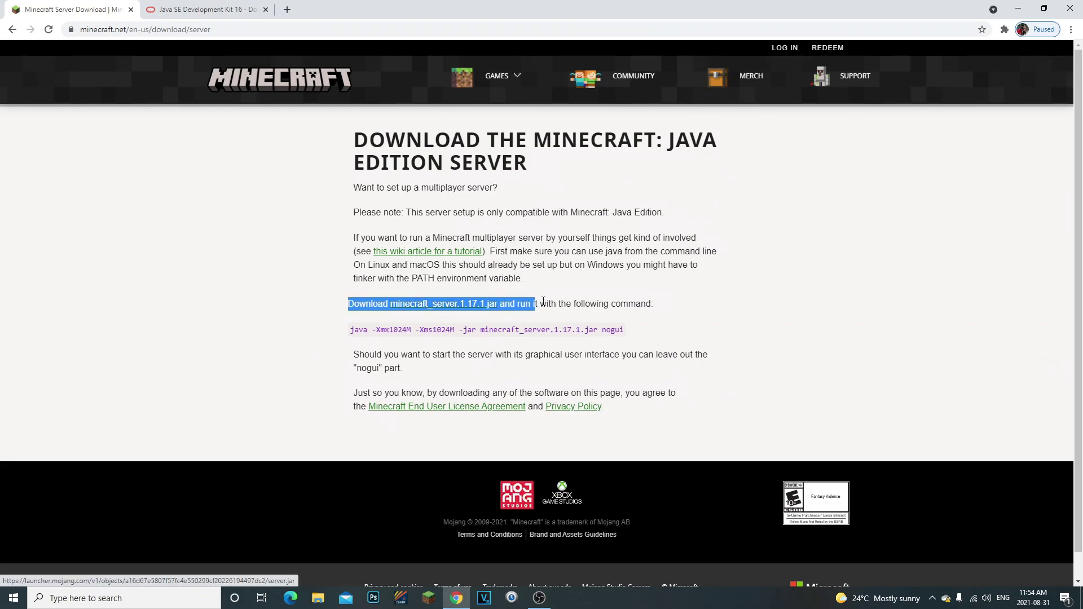
{"action": "double_click", "coordinate": [467, 306]}
{"action": "left_click", "coordinate": [230, 213]}
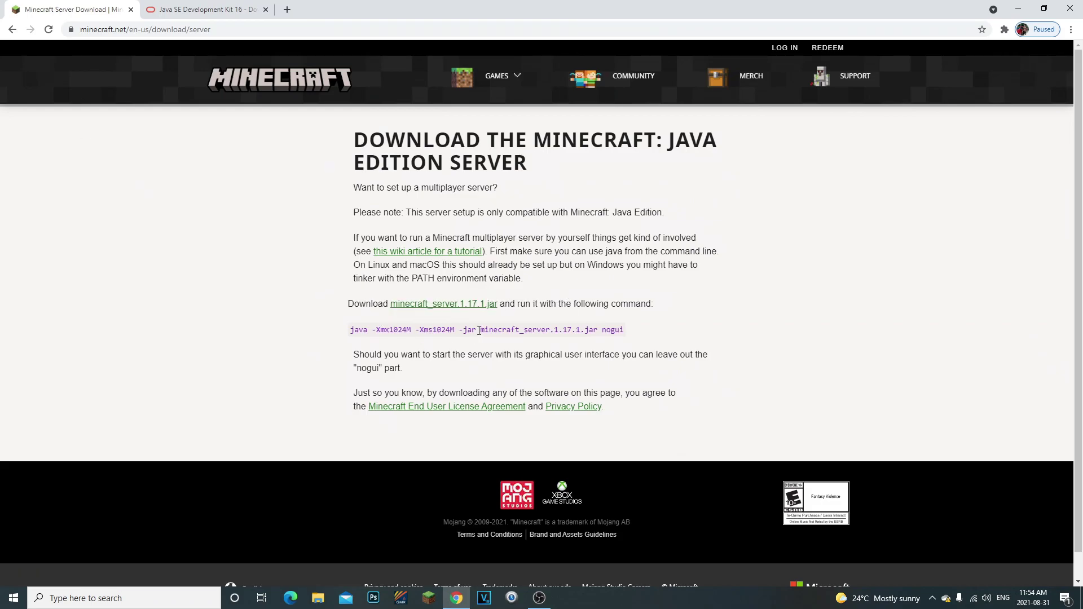
{"action": "double_click", "coordinate": [451, 307]}
{"action": "left_click", "coordinate": [447, 307]}
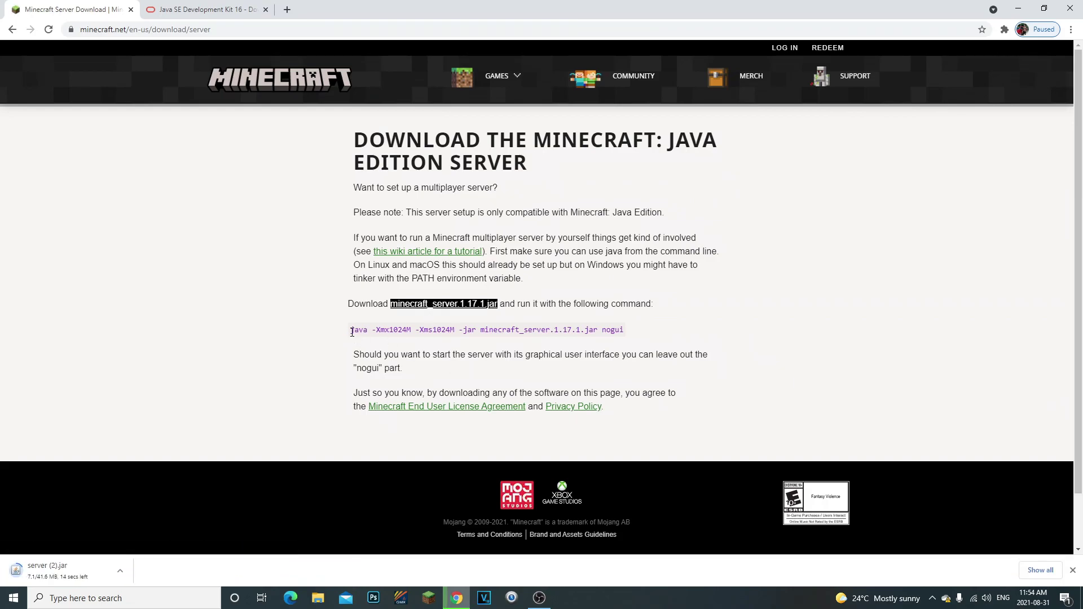
- Copy the full java launch command shown below the server download link
{"action": "left_click_drag", "start_coordinate": [352, 332], "coordinate": [417, 332]}
{"action": "left_click", "coordinate": [374, 339]}
{"action": "left_click_drag", "start_coordinate": [350, 332], "coordinate": [623, 332]}
{"action": "right_click", "coordinate": [584, 330]}
{"action": "left_click", "coordinate": [617, 335]}
- Move the browser window aside and put the downloaded server (2).jar into the Minecraft server folder on the desktop
{"action": "left_click_drag", "start_coordinate": [704, 9], "coordinate": [908, 65]}
{"action": "left_click_drag", "start_coordinate": [533, 248], "coordinate": [319, 194]}
{"action": "left_click", "coordinate": [372, 233]}
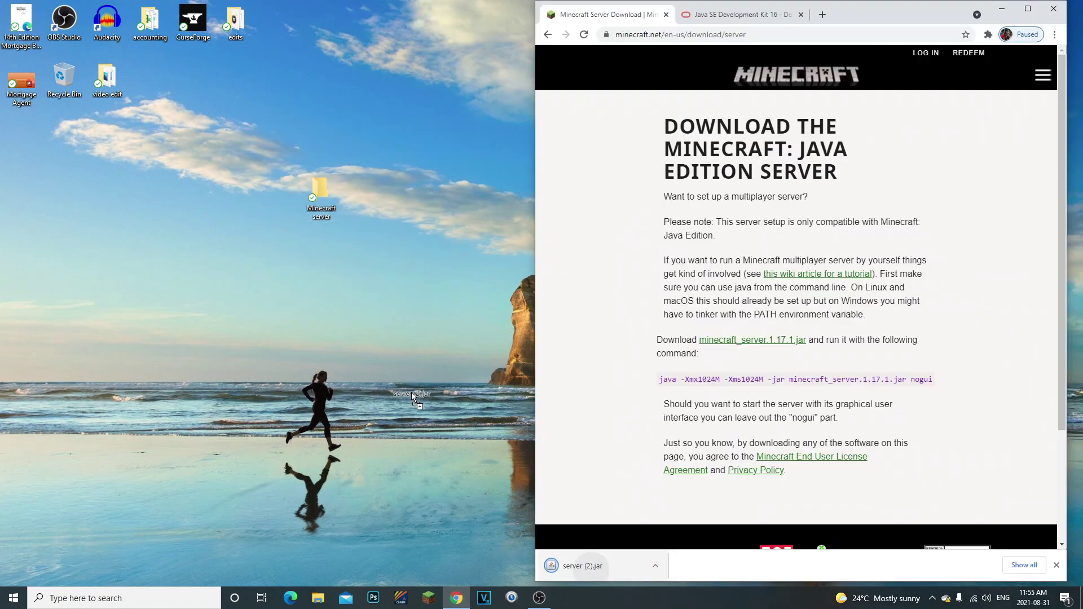
{"action": "left_click_drag", "start_coordinate": [552, 565], "coordinate": [320, 197]}
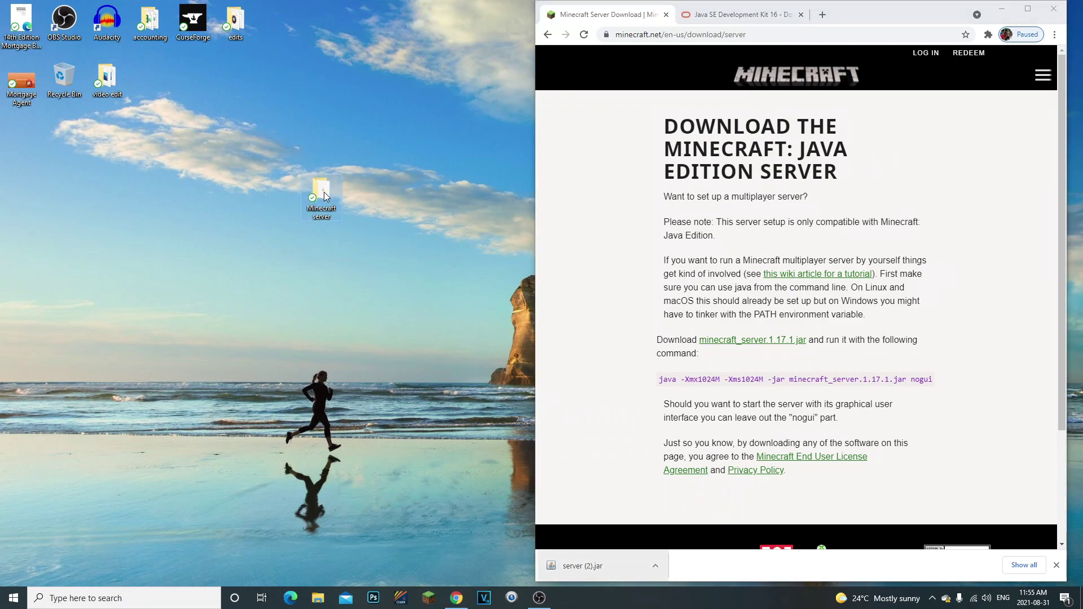
- Open the Minecraft server folder and rename the server (2) jar file as server
{"action": "double_click", "coordinate": [324, 196]}
{"action": "right_click", "coordinate": [658, 192]}
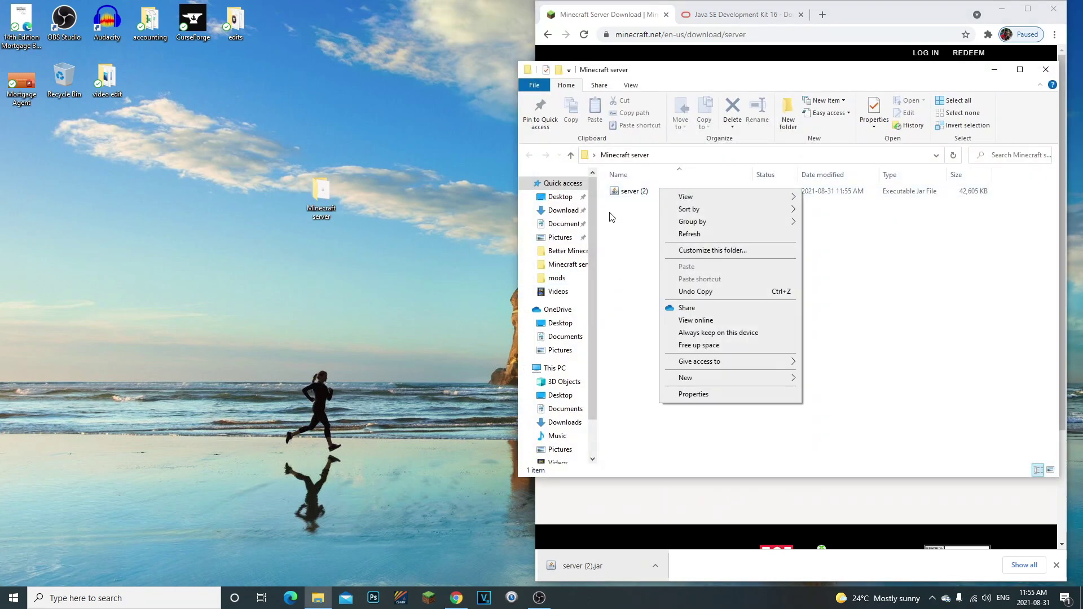
{"action": "left_click", "coordinate": [636, 192]}
{"action": "right_click", "coordinate": [636, 192]}
{"action": "left_click", "coordinate": [668, 467]}
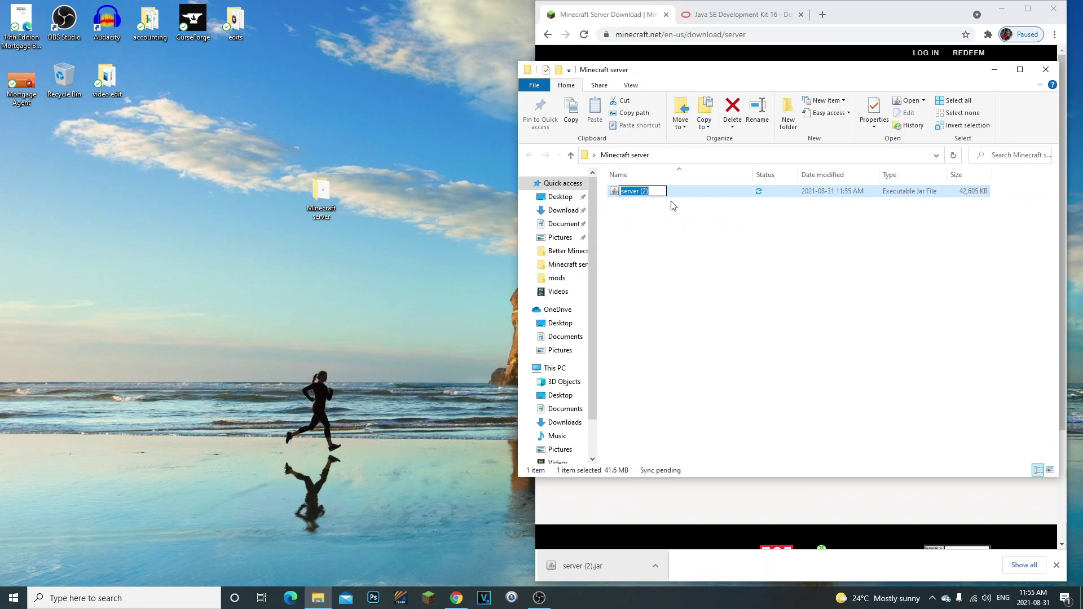
{"action": "key", "text": "End"}
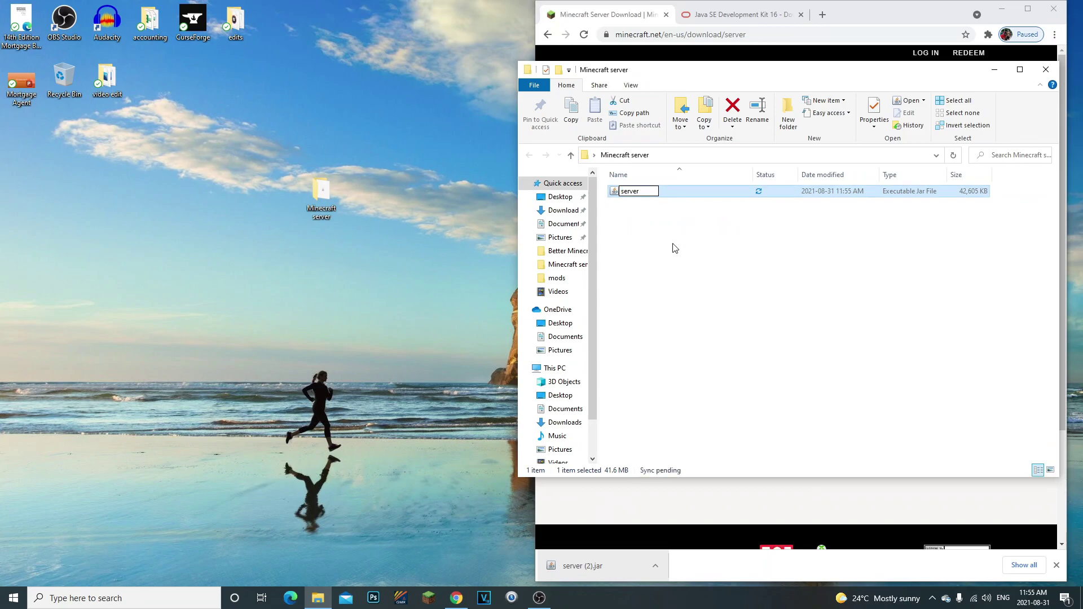
{"action": "left_click", "coordinate": [693, 269]}
- Create a new text document in the Minecraft server folder and paste the copied launch command into it
{"action": "right_click", "coordinate": [692, 270]}
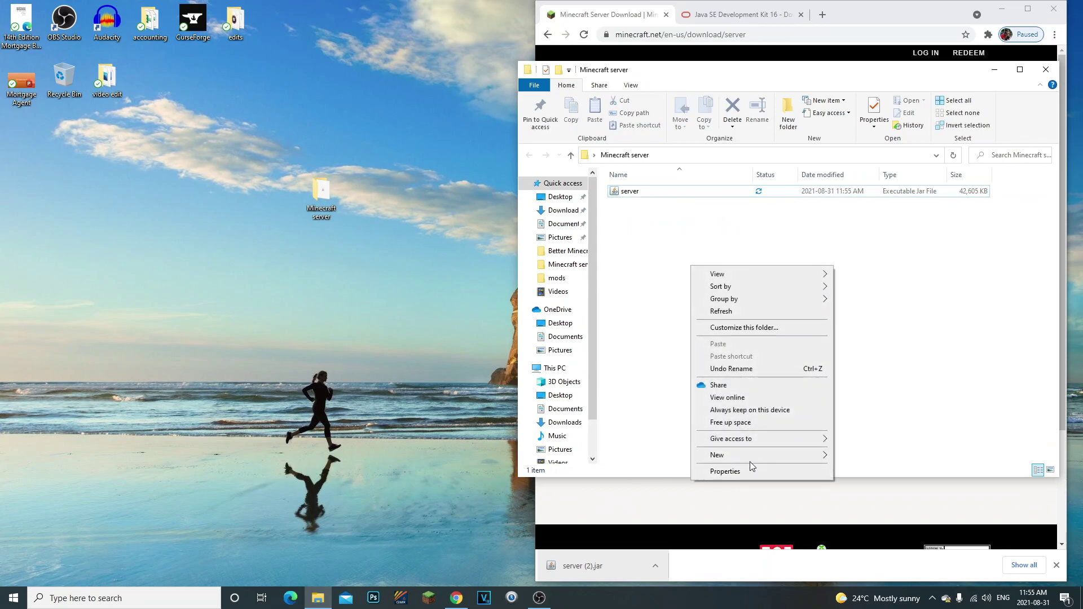
{"action": "mouse_move", "coordinate": [750, 455]}
{"action": "left_click", "coordinate": [875, 572]}
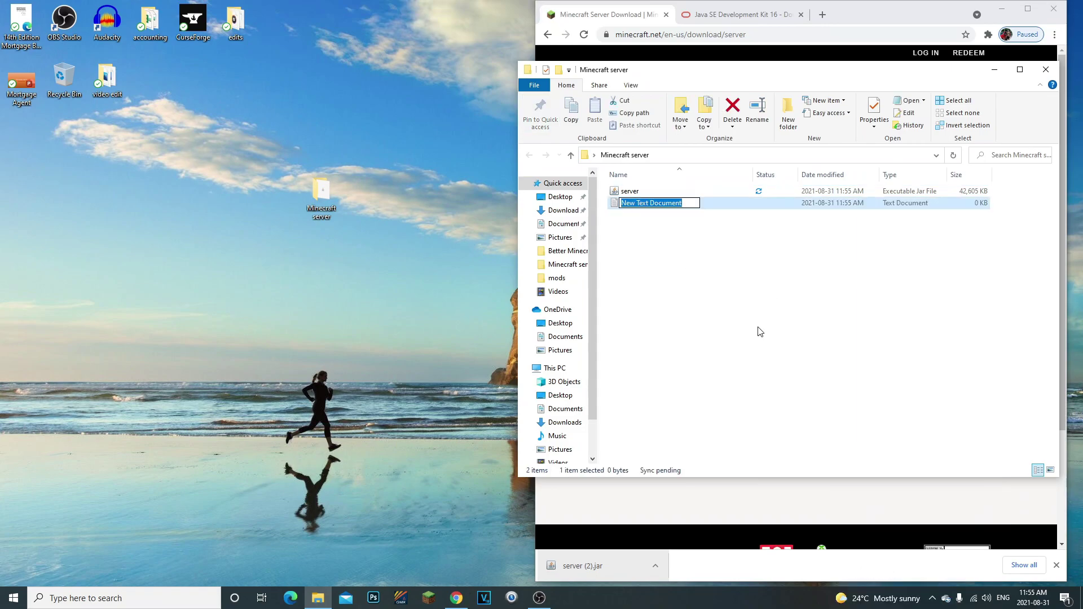
{"action": "left_click", "coordinate": [716, 197]}
{"action": "double_click", "coordinate": [716, 194]}
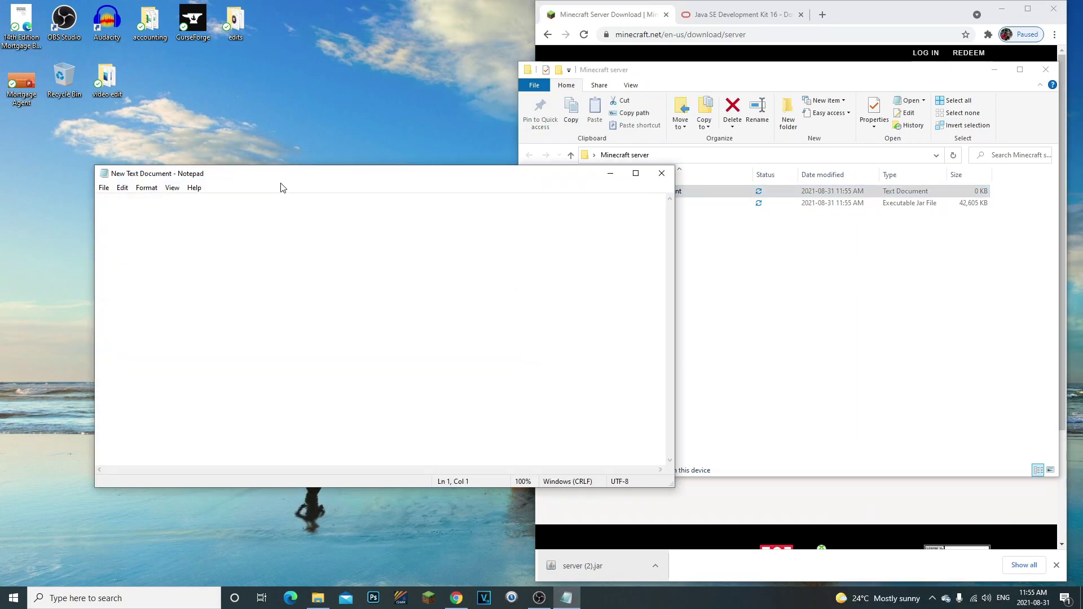
{"action": "left_click_drag", "start_coordinate": [281, 186], "coordinate": [687, 212]}
{"action": "key", "text": "ctrl+v"}
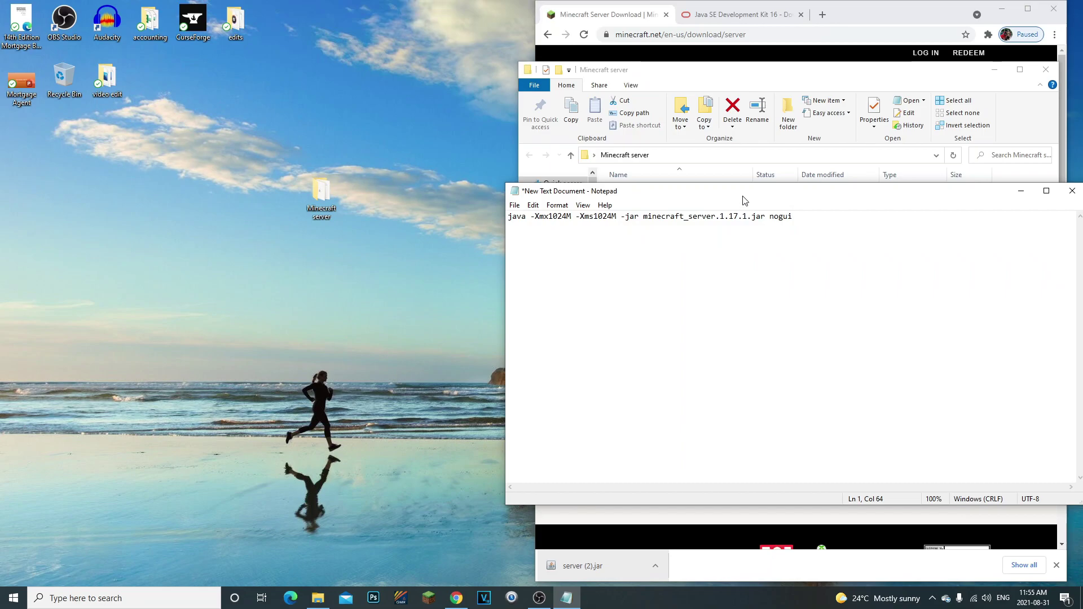
- Compare the pasted text with the launch command on the Minecraft server download page
{"action": "left_click_drag", "start_coordinate": [742, 191], "coordinate": [534, 248]}
{"action": "left_click", "coordinate": [996, 73]}
{"action": "left_click", "coordinate": [994, 71]}
{"action": "left_click", "coordinate": [797, 376]}
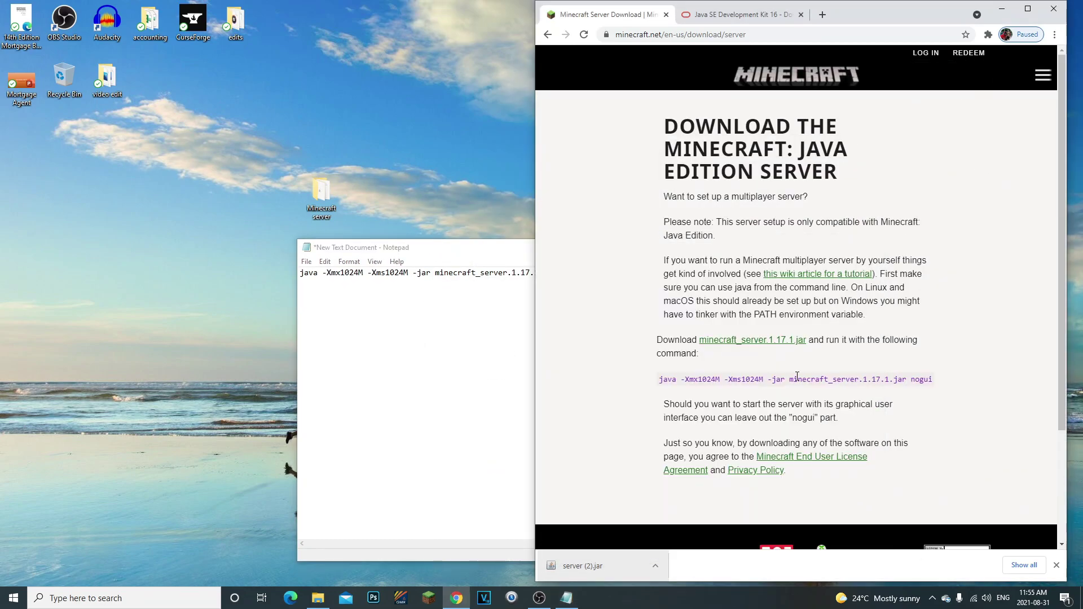
{"action": "left_click_drag", "start_coordinate": [659, 384], "coordinate": [987, 387]}
- Set the -Xms memory value in the launch command to 2048M
{"action": "left_click", "coordinate": [384, 312]}
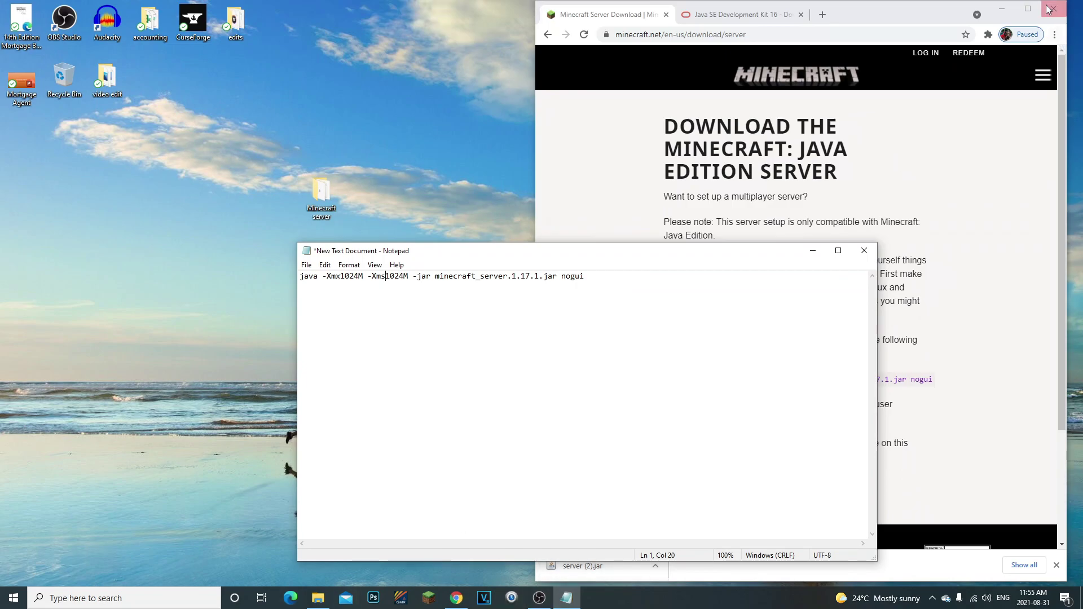
{"action": "left_click", "coordinate": [998, 8]}
{"action": "scroll", "coordinate": [652, 380], "scroll_direction": "up", "scroll_amount": 6, "text": "ctrl"}
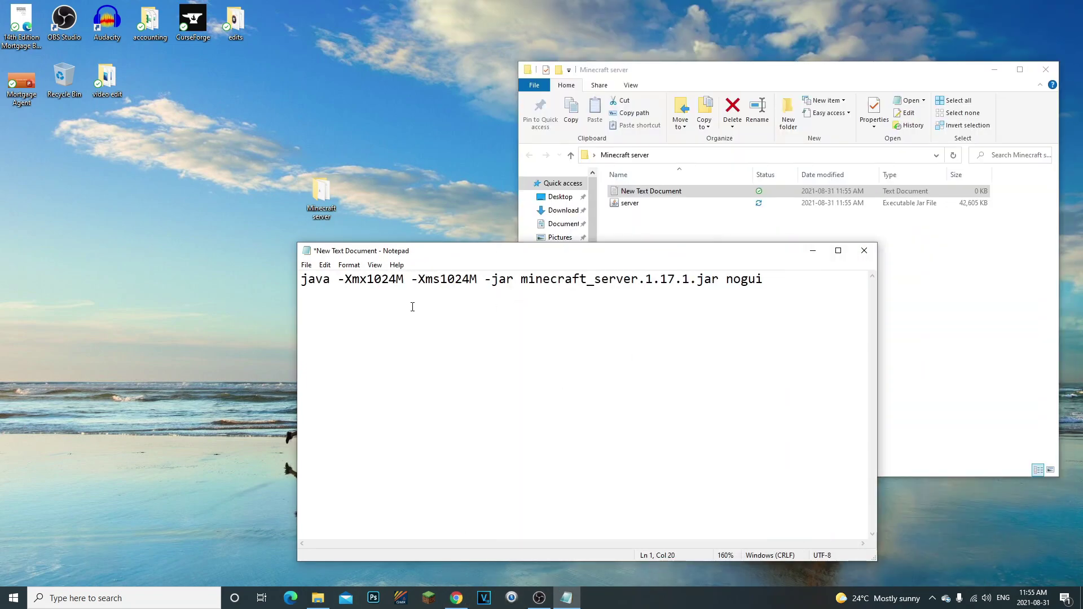
{"action": "key", "text": "BackSpace"}
{"action": "key", "text": "BackSpace"}
{"action": "key", "text": "BackSpace"}
{"action": "key", "text": "BackSpace"}
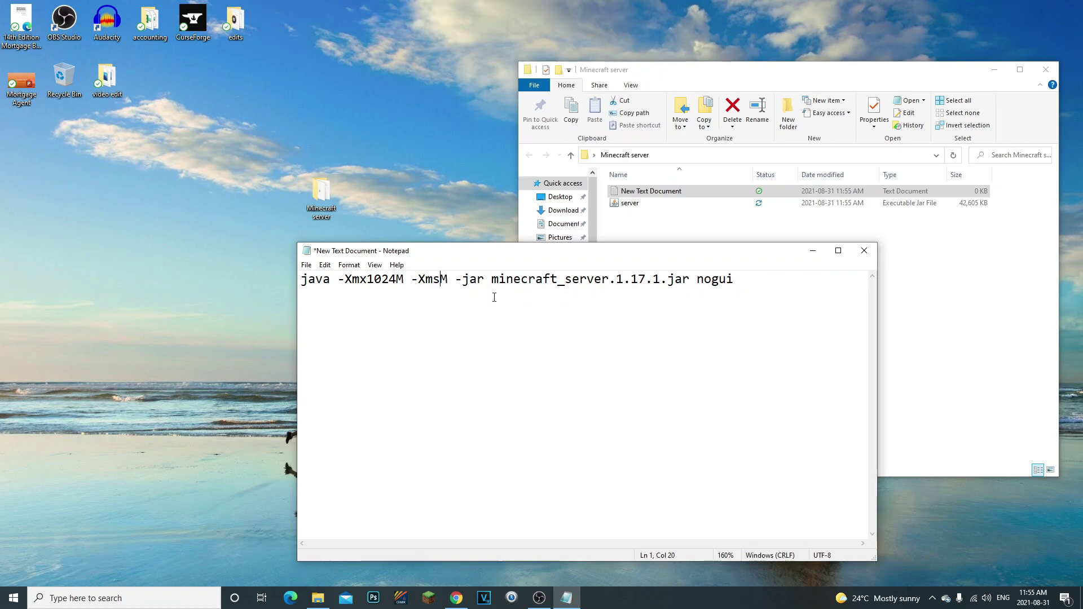
{"action": "type", "text": "2048"}
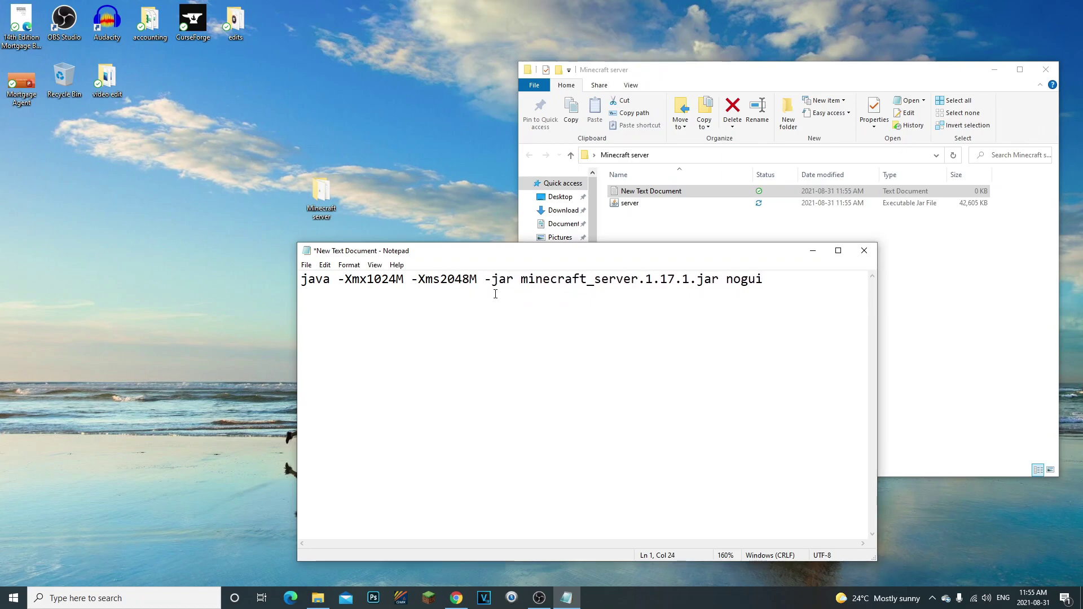
- Set the -Xmx memory value in the launch command to 2048M
{"action": "key", "text": "BackSpace"}
{"action": "key", "text": "BackSpace"}
{"action": "key", "text": "BackSpace"}
{"action": "key", "text": "BackSpace"}
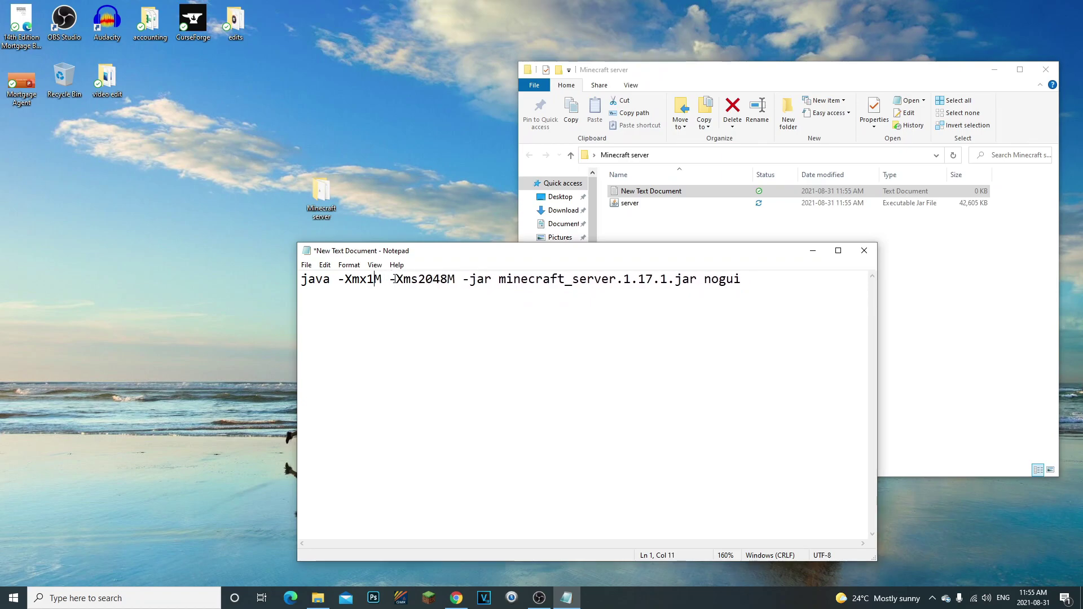
{"action": "type", "text": "2048"}
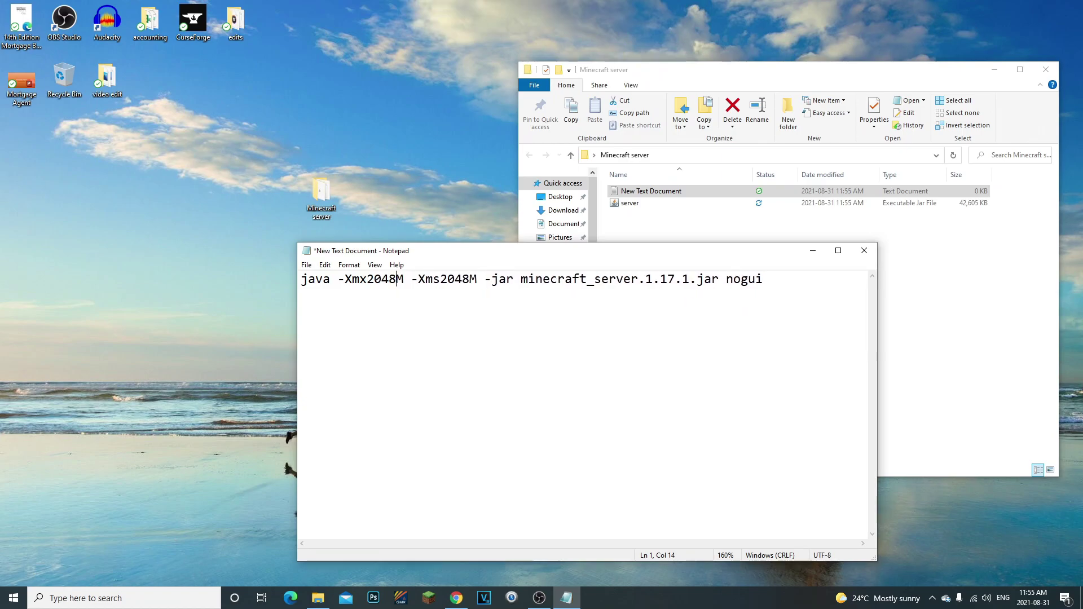
- Change the jar name in the launch command to server.jar and check it against the jar file in the folder
{"action": "left_click_drag", "start_coordinate": [517, 282], "coordinate": [594, 284]}
{"action": "left_click", "coordinate": [617, 282]}
{"action": "left_click_drag", "start_coordinate": [521, 280], "coordinate": [619, 282]}
{"action": "key", "text": "BackSpace"}
{"action": "key", "text": "BackSpace"}
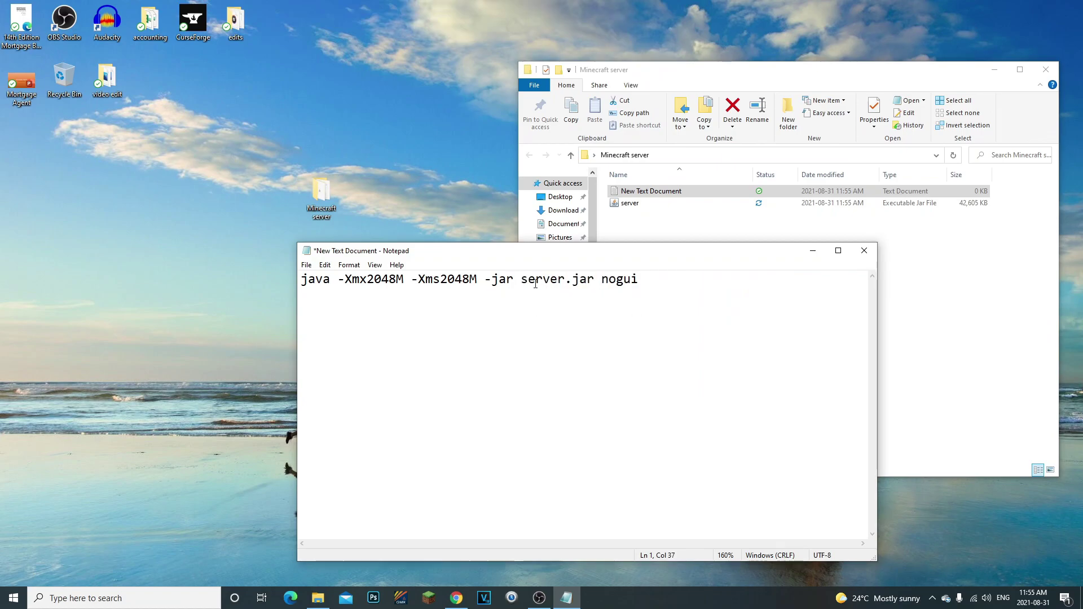
{"action": "left_click_drag", "start_coordinate": [522, 283], "coordinate": [595, 282]}
{"action": "left_click", "coordinate": [638, 208]}
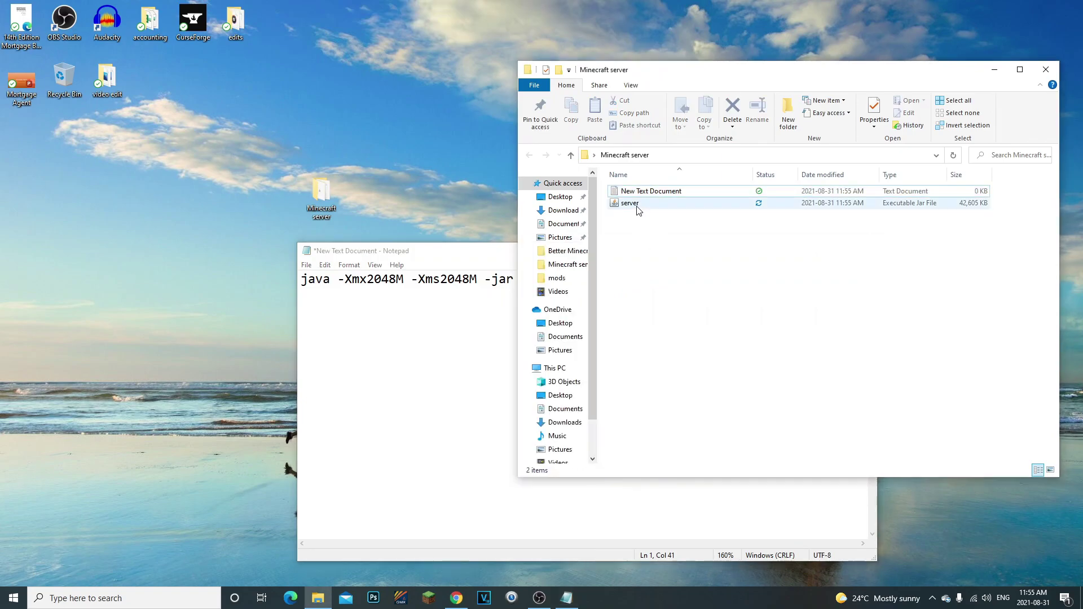
- Add a second line reading pause directly beneath the launch command
{"action": "left_click", "coordinate": [330, 279]}
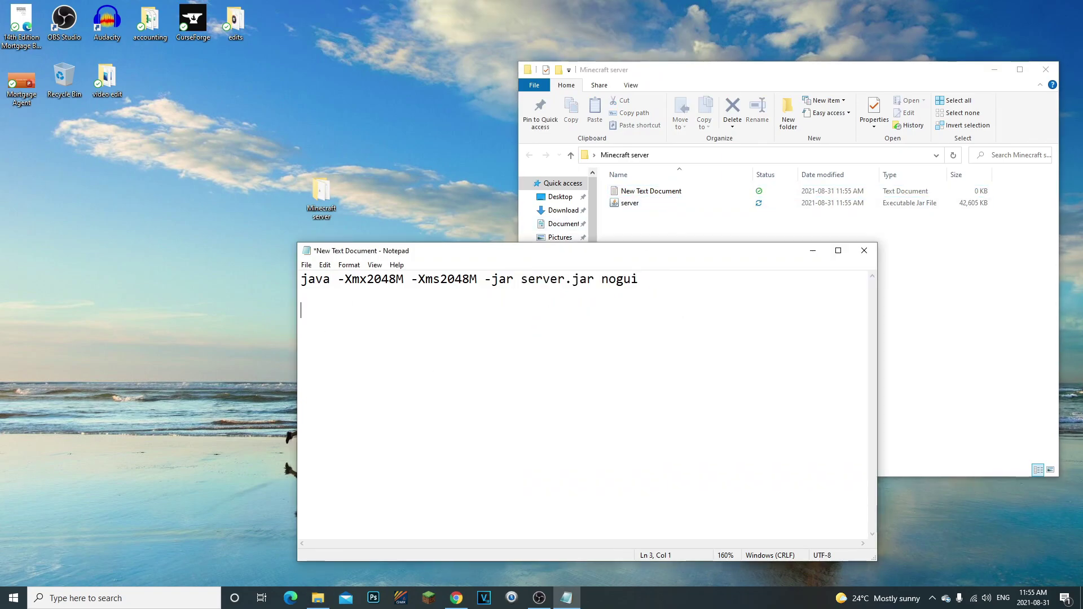
{"action": "key", "text": "BackSpace"}
{"action": "type", "text": "pause"}
{"action": "left_click_drag", "start_coordinate": [397, 251], "coordinate": [479, 254]}
{"action": "left_click_drag", "start_coordinate": [640, 255], "coordinate": [714, 277]}
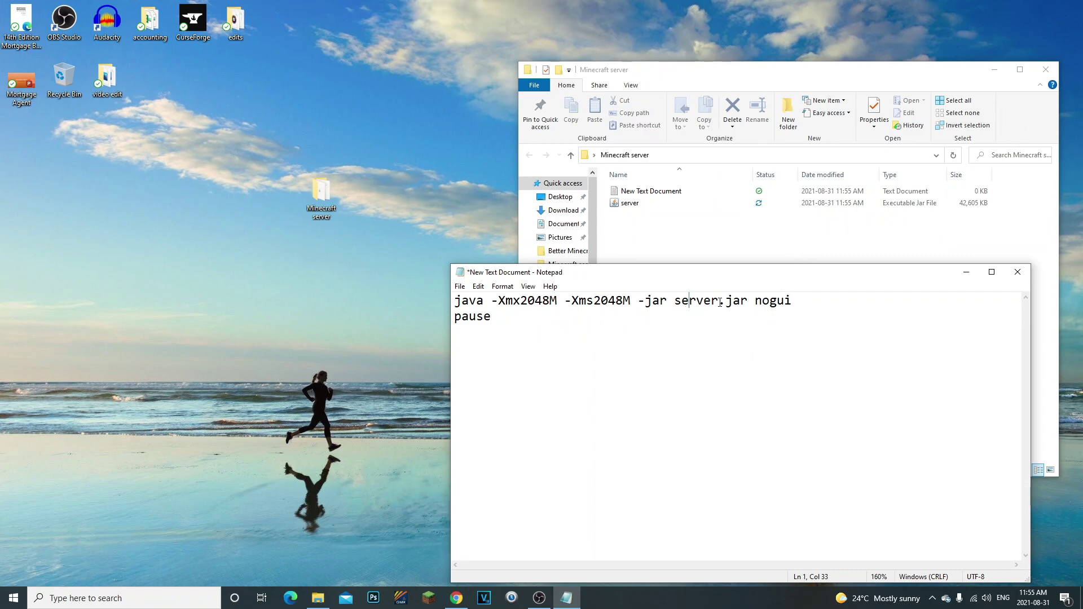
{"action": "double_click", "coordinate": [720, 302]}
{"action": "left_click", "coordinate": [635, 319]}
- Save the script as Run.bat in the Minecraft server folder with the all-files type
{"action": "left_click", "coordinate": [460, 286]}
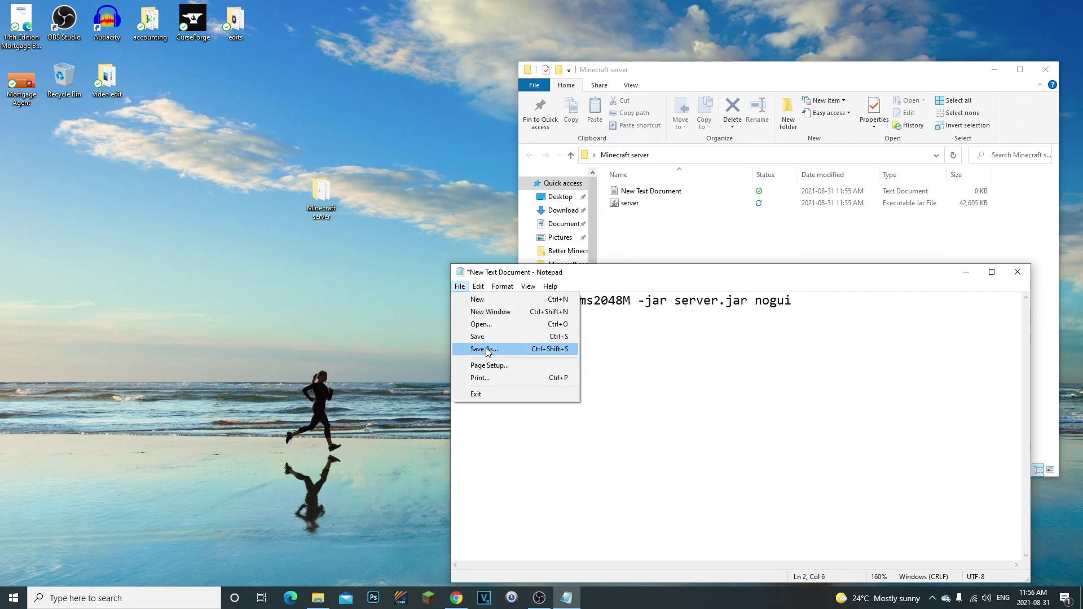
{"action": "left_click", "coordinate": [486, 349]}
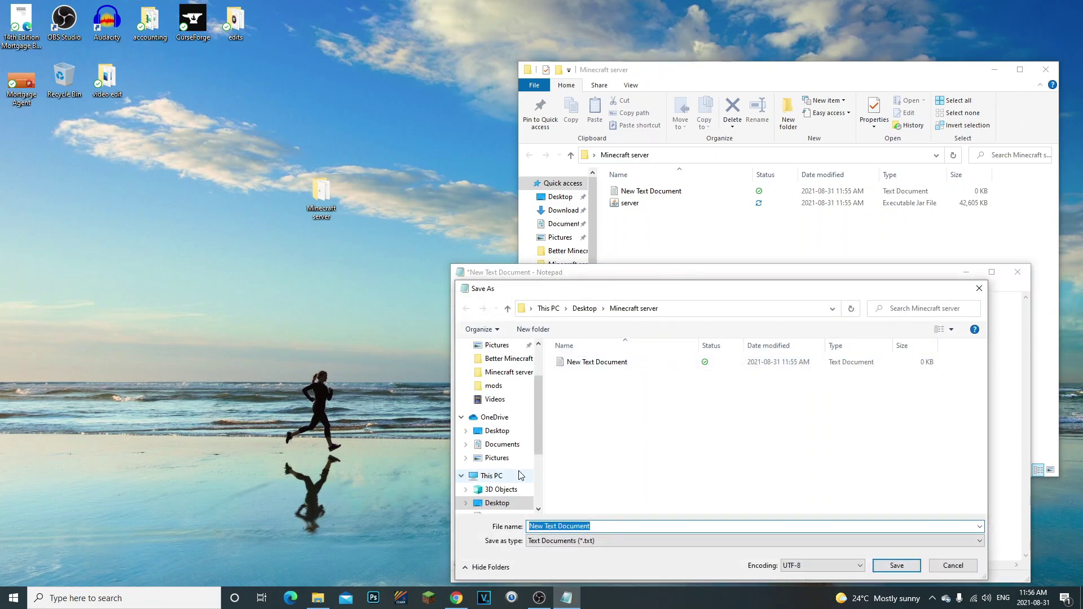
{"action": "type", "text": "Run.bat"}
{"action": "left_click", "coordinate": [845, 540]}
{"action": "left_click", "coordinate": [846, 563]}
{"action": "left_click", "coordinate": [897, 565]}
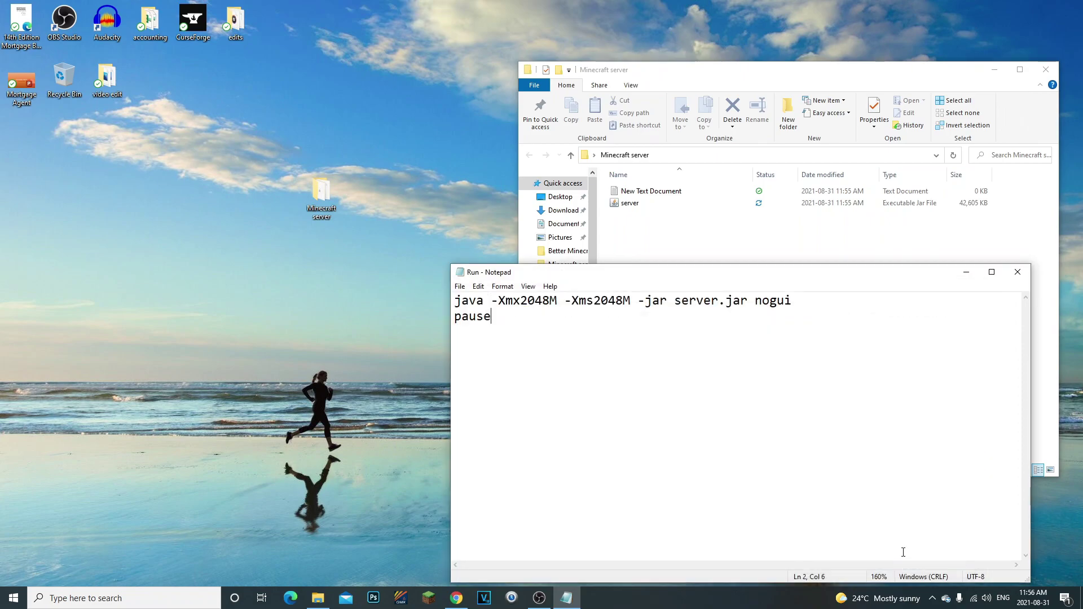
- Close the script and delete the leftover New Text Document from the Minecraft server folder
{"action": "left_click", "coordinate": [1017, 272]}
{"action": "left_click", "coordinate": [650, 192]}
{"action": "key", "text": "Delete"}
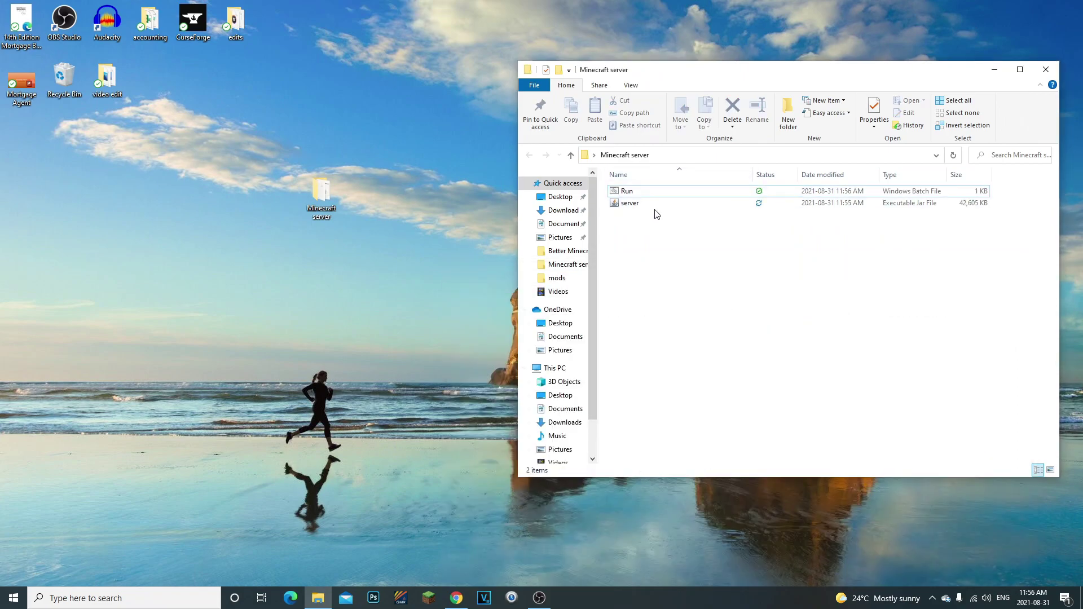
- Launch the Run batch file and dismiss its console once it pauses
{"action": "double_click", "coordinate": [653, 192]}
{"action": "left_click_drag", "start_coordinate": [426, 93], "coordinate": [866, 309]}
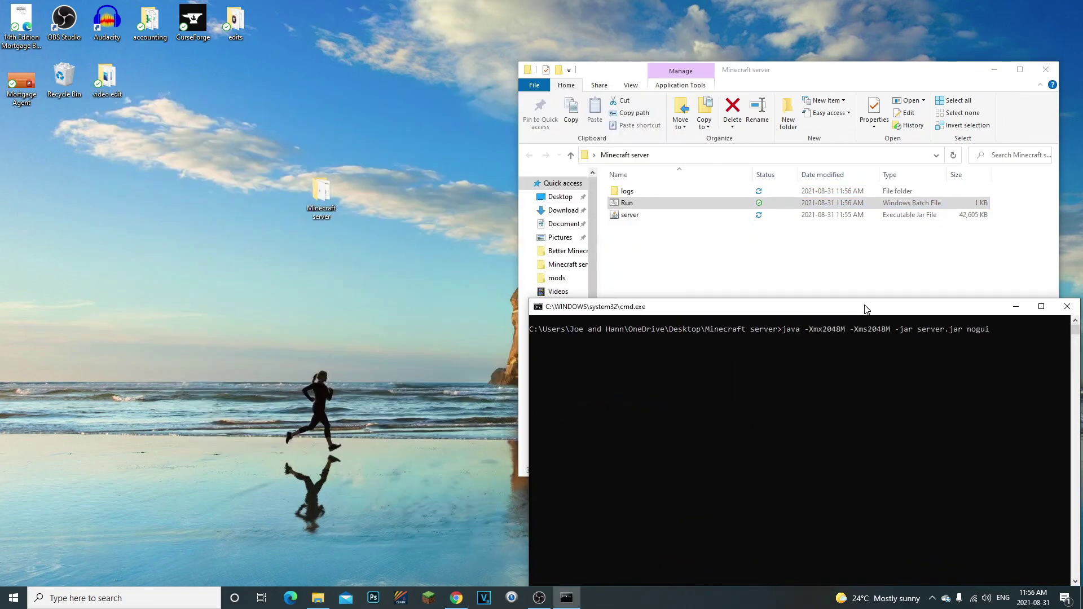
{"action": "left_click", "coordinate": [621, 204]}
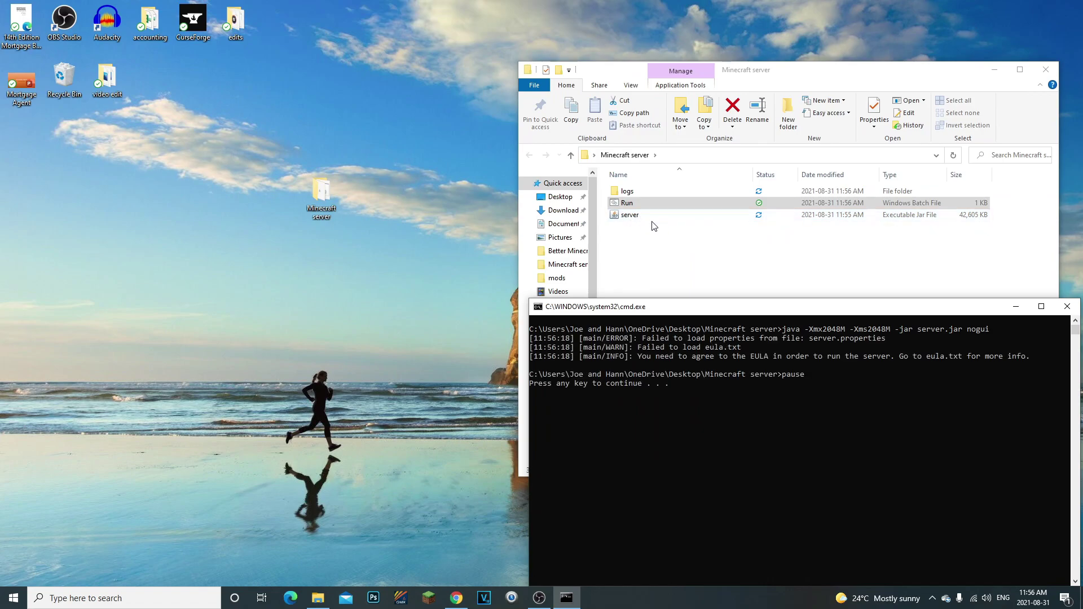
{"action": "key", "text": "Return"}
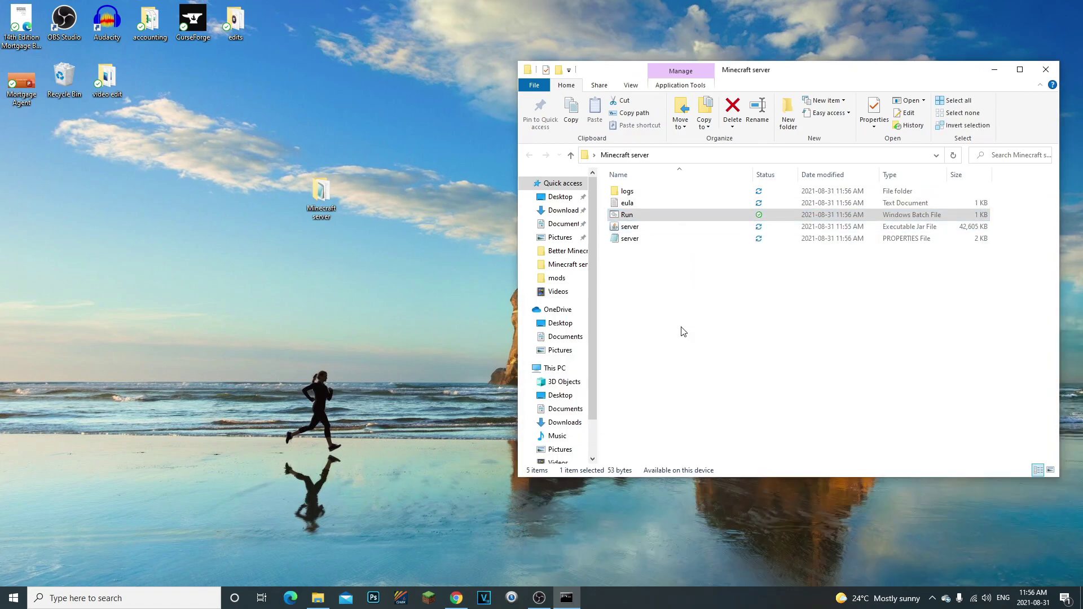
- Open the eula text file in the Minecraft server folder and change its setting to eula=true
{"action": "left_click", "coordinate": [681, 331]}
{"action": "left_click", "coordinate": [633, 205]}
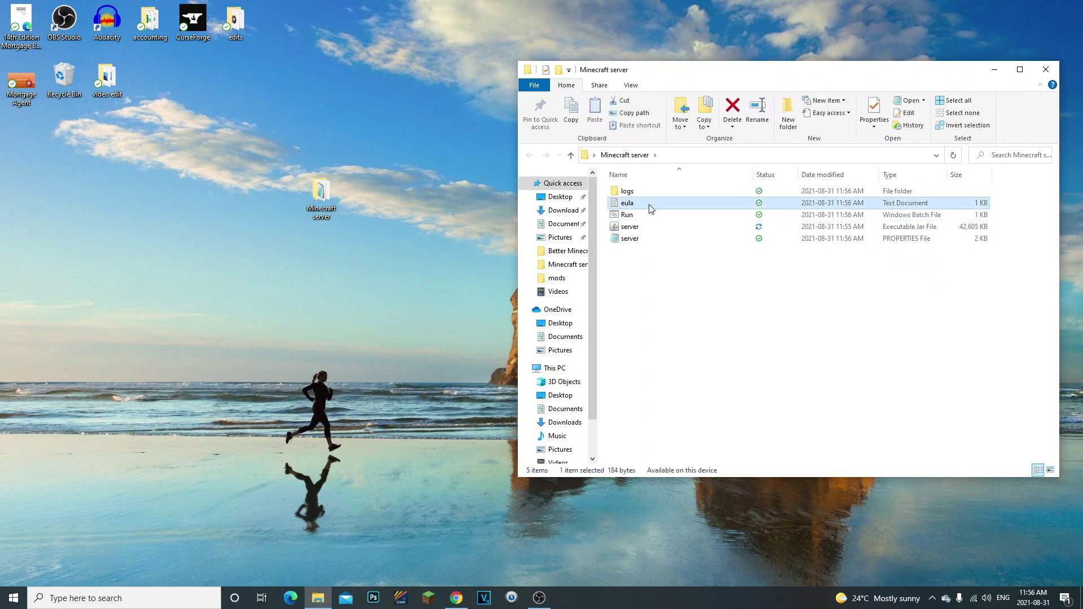
{"action": "double_click", "coordinate": [652, 209]}
{"action": "left_click", "coordinate": [478, 325]}
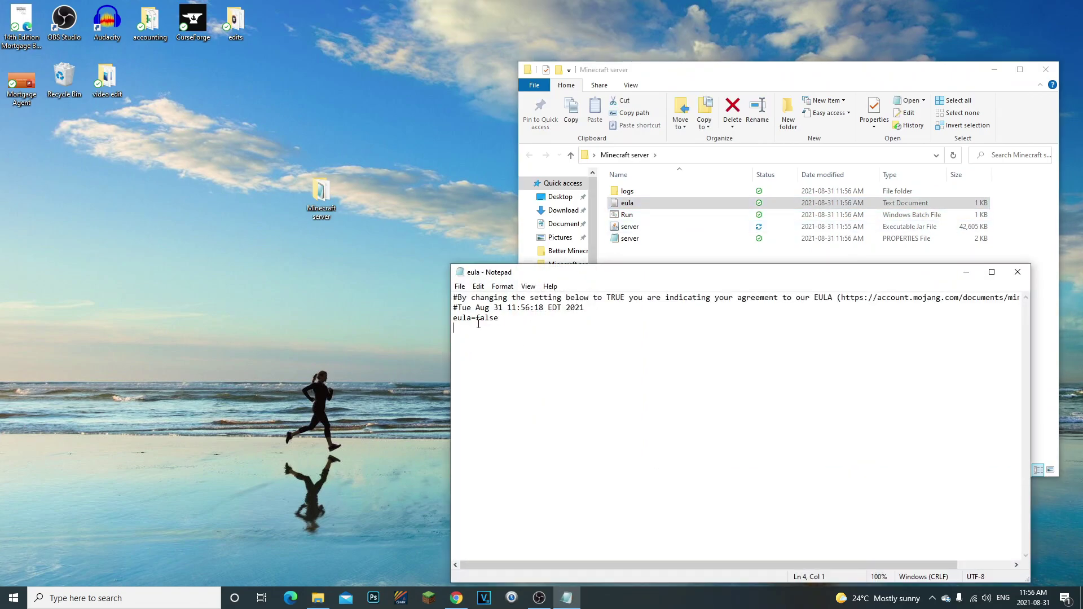
{"action": "left_click_drag", "start_coordinate": [548, 320], "coordinate": [478, 322]}
{"action": "key", "text": "BackSpace"}
- Save the edited eula file and close it
{"action": "left_click", "coordinate": [458, 286]}
{"action": "left_click", "coordinate": [496, 337]}
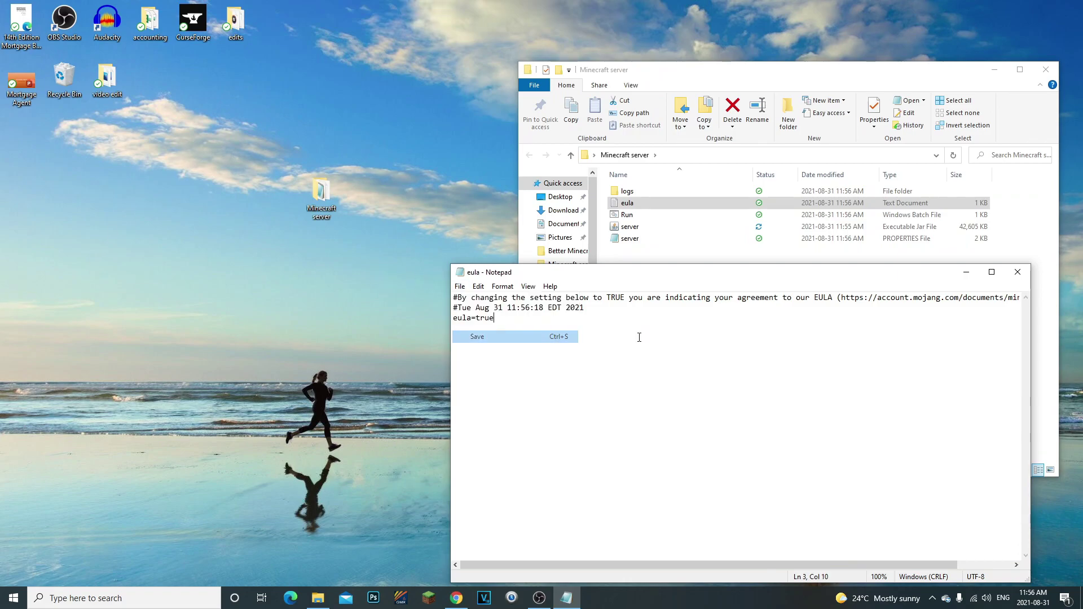
{"action": "left_click", "coordinate": [1017, 272]}
- Launch the Run batch file to start the server, and move the folder window and console apart on the desktop
{"action": "left_click", "coordinate": [635, 216]}
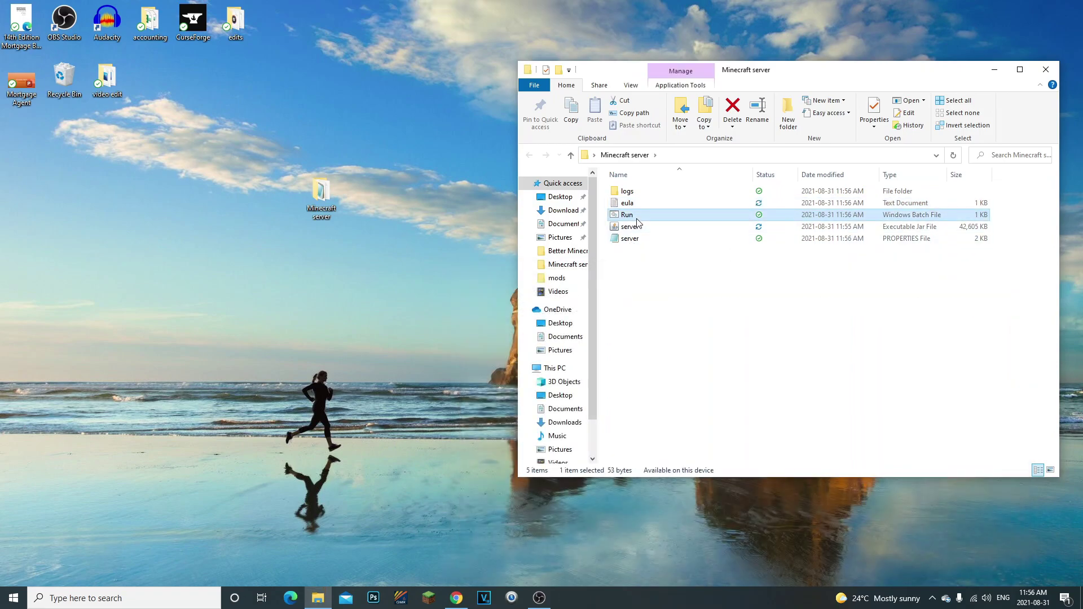
{"action": "double_click", "coordinate": [659, 220]}
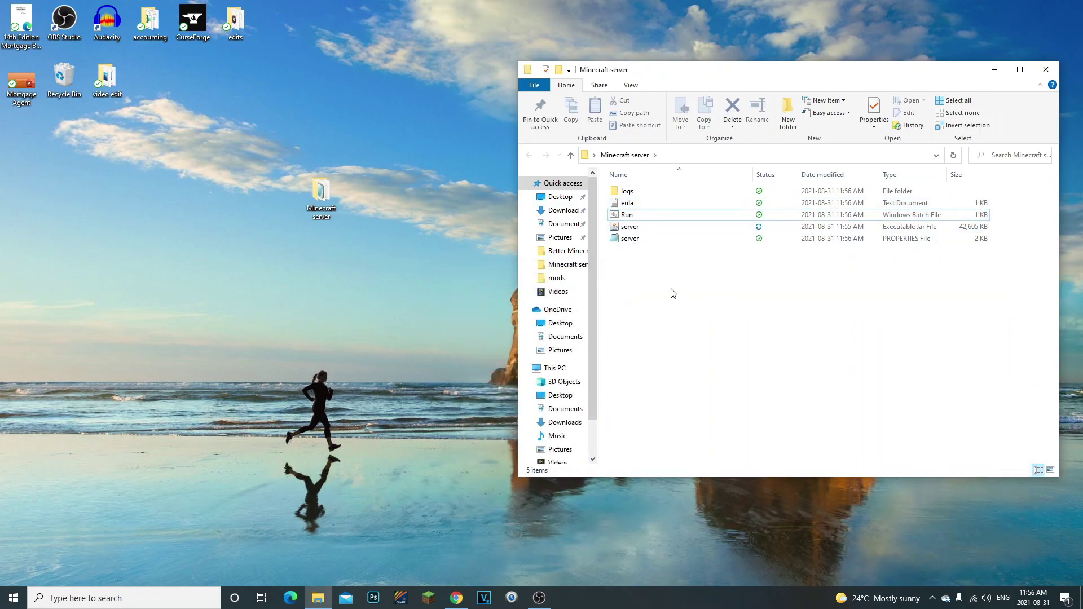
{"action": "left_click_drag", "start_coordinate": [436, 116], "coordinate": [700, 265]}
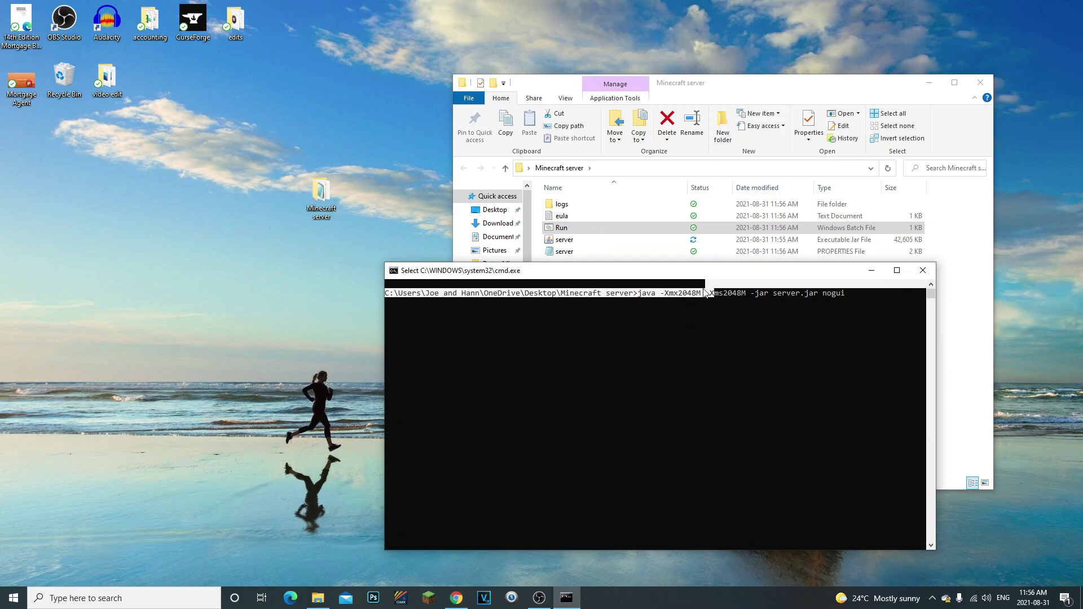
{"action": "left_click", "coordinate": [698, 319]}
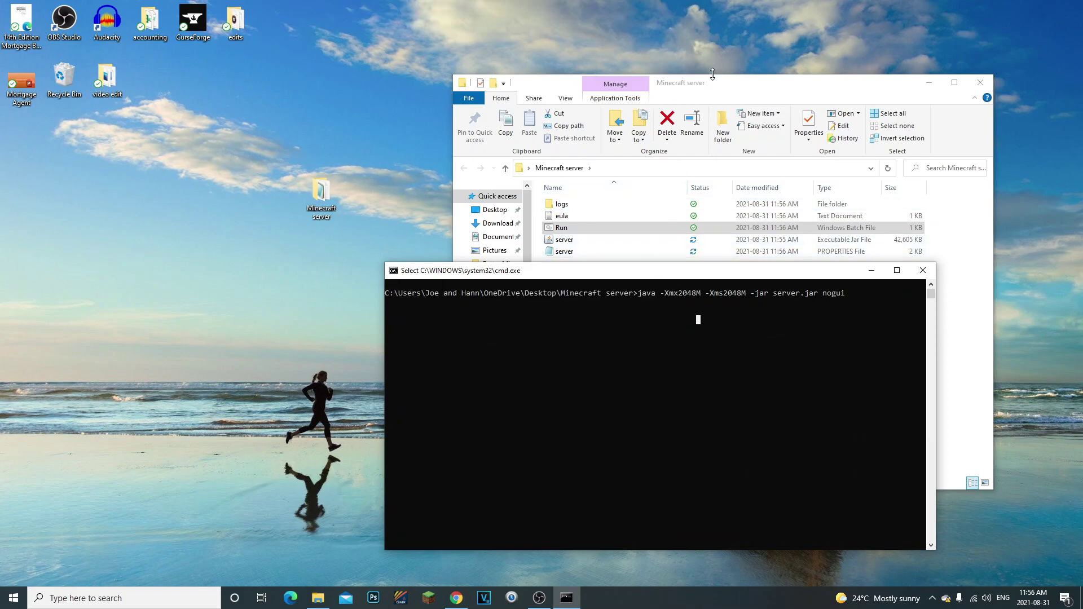
{"action": "left_click_drag", "start_coordinate": [713, 90], "coordinate": [799, 42]}
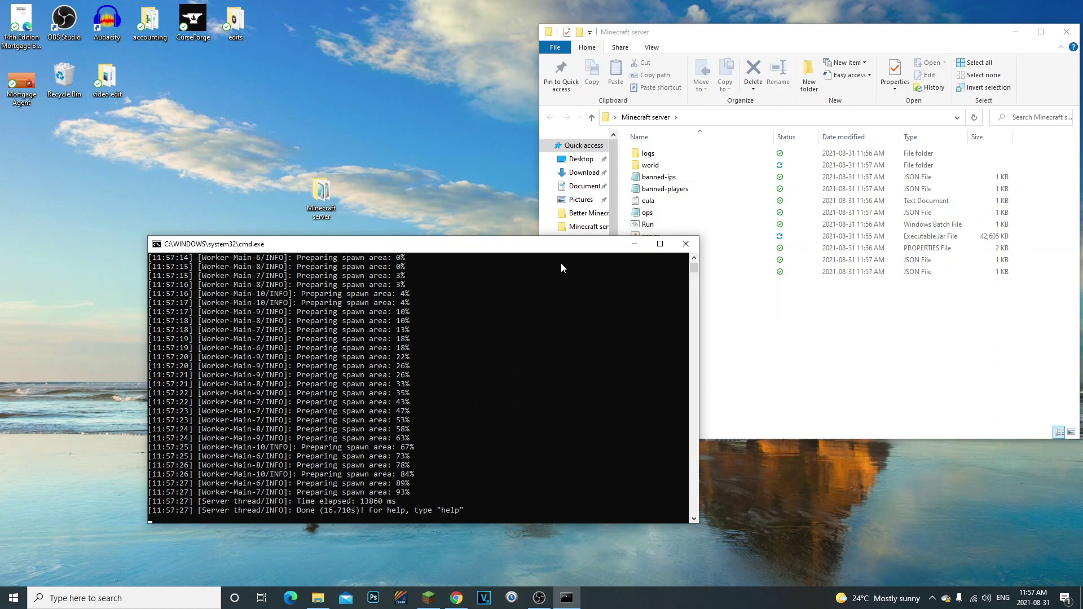
{"action": "left_click_drag", "start_coordinate": [552, 248], "coordinate": [443, 159]}
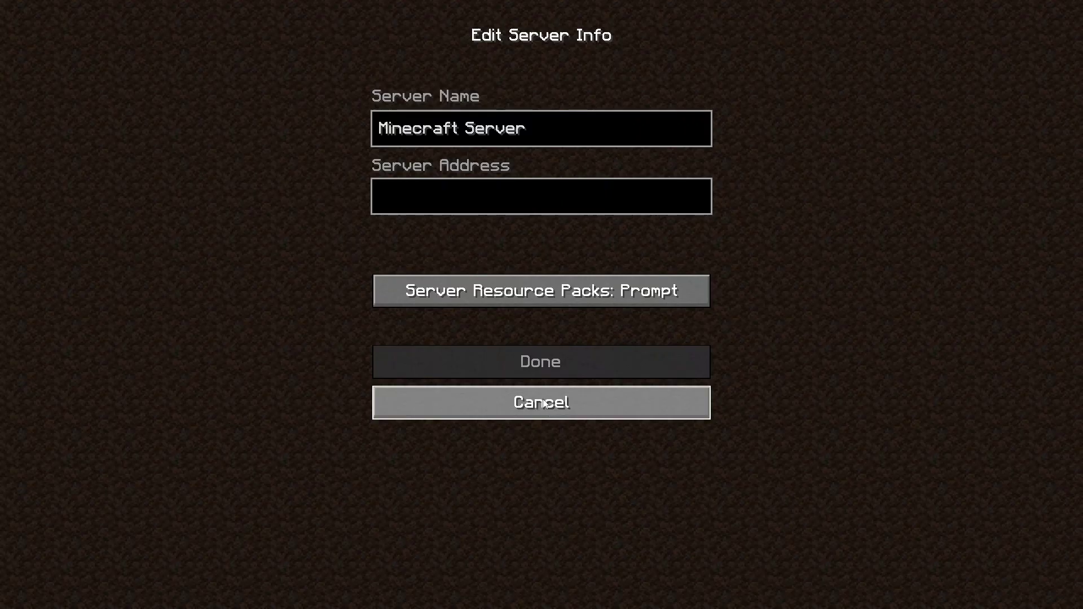
- Switch to Minecraft, cancel the open server form, return to the title screen and reopen the multiplayer list
{"action": "left_click", "coordinate": [589, 412]}
{"action": "left_click", "coordinate": [704, 580]}
{"action": "left_click", "coordinate": [500, 289]}
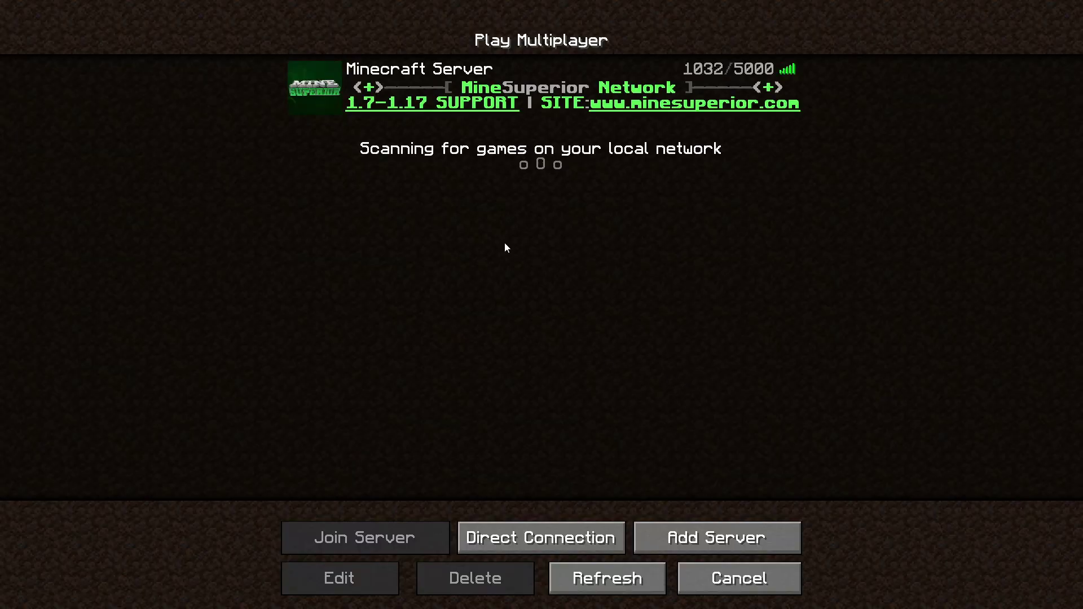
- Start a new multiplayer server entry named Minecraft Server and enter 0 as its server address
{"action": "left_click", "coordinate": [790, 543]}
{"action": "left_click", "coordinate": [508, 208]}
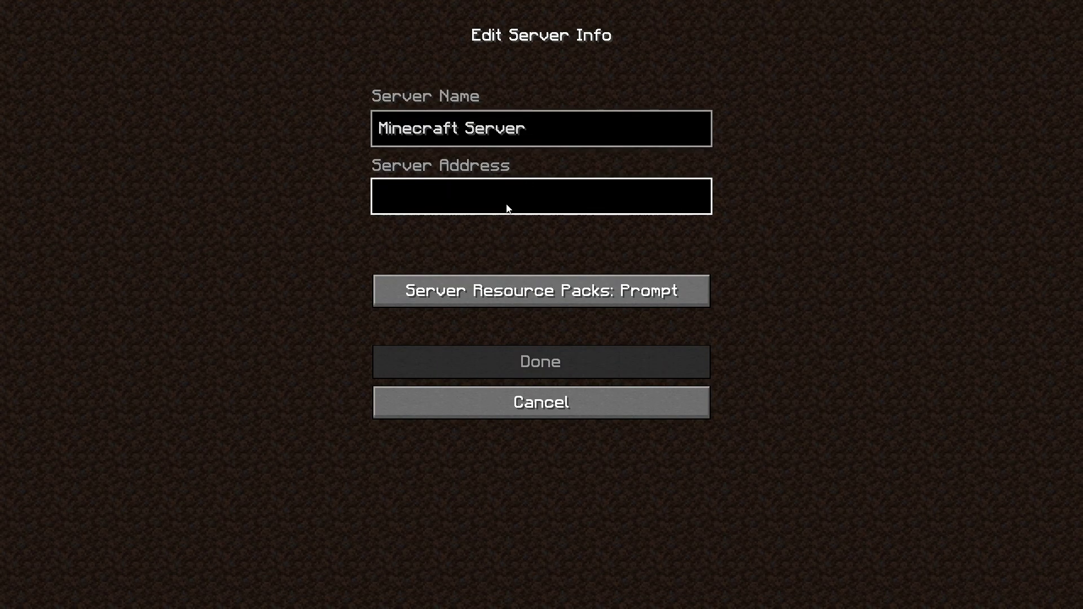
{"action": "type", "text": "0"}
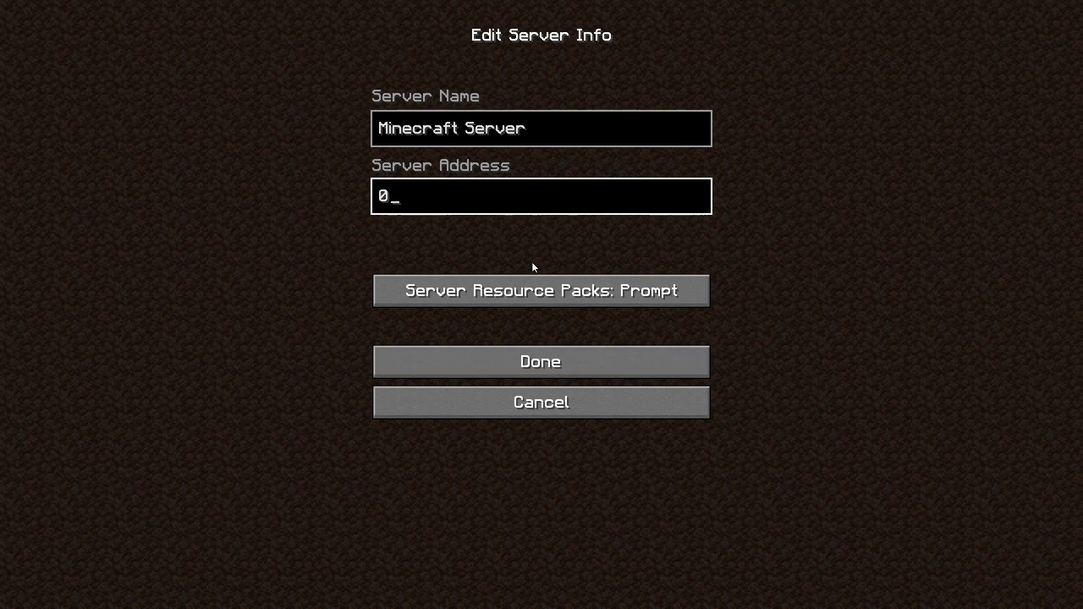
{"action": "left_click", "coordinate": [745, 262]}
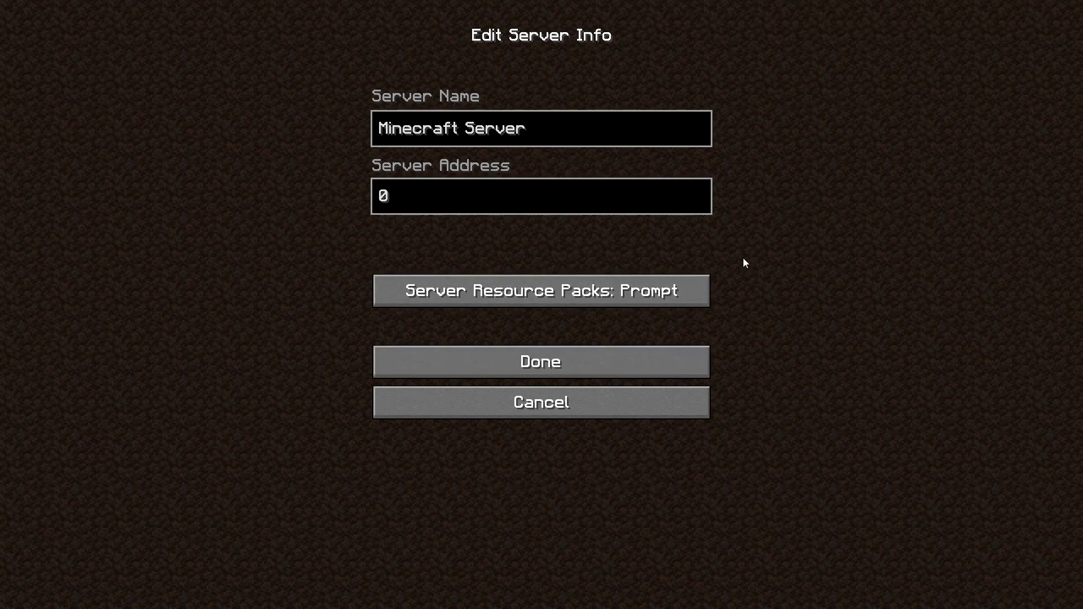
{"action": "left_click", "coordinate": [496, 195]}
{"action": "left_click", "coordinate": [609, 259]}
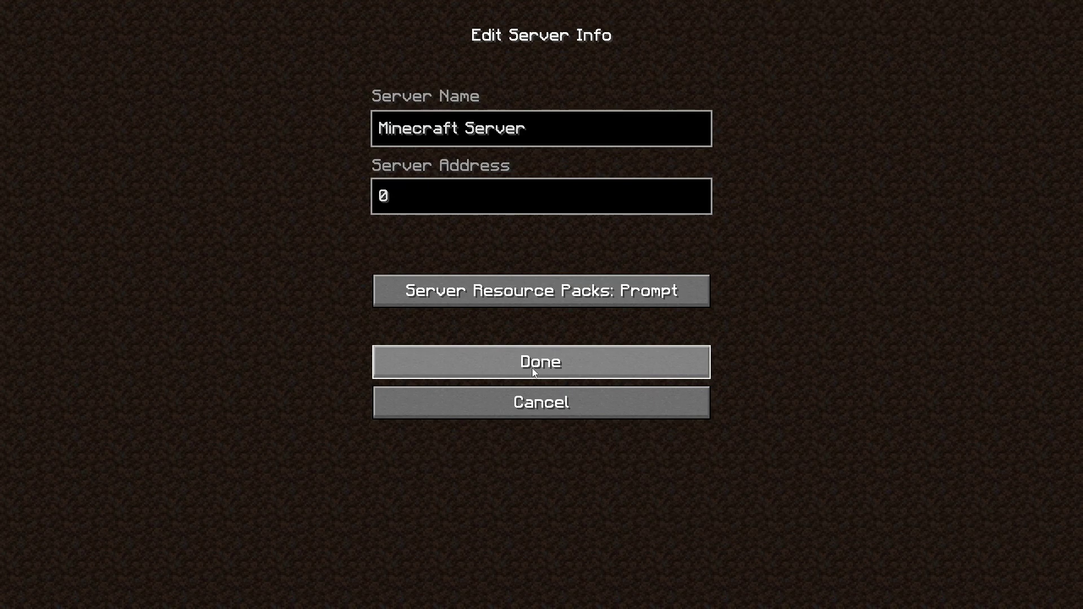
- Save the new server entry and join that server from the multiplayer list
{"action": "left_click", "coordinate": [559, 376]}
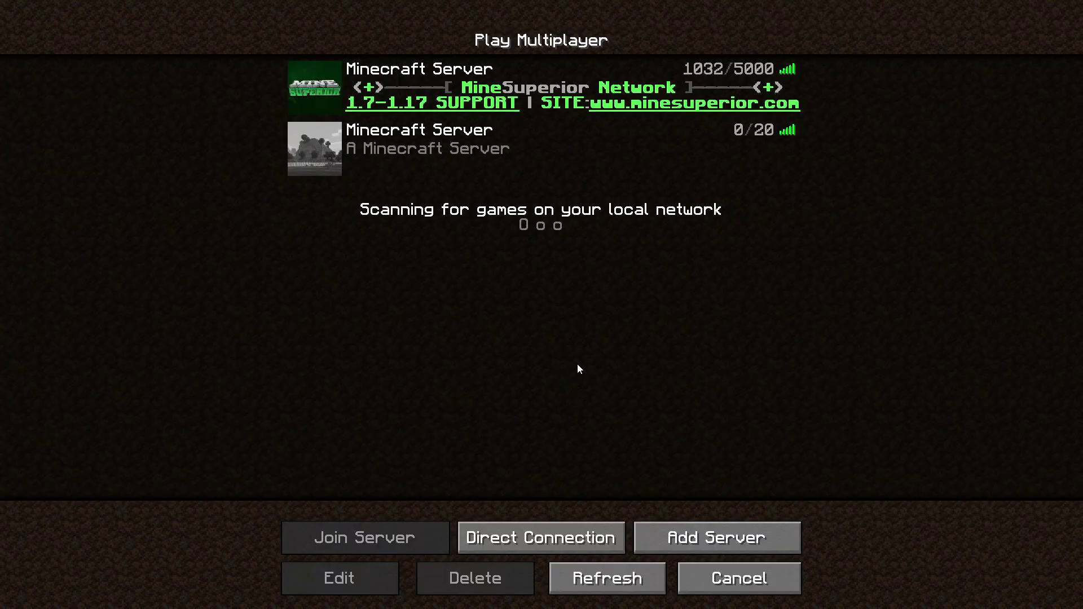
{"action": "left_click", "coordinate": [451, 152]}
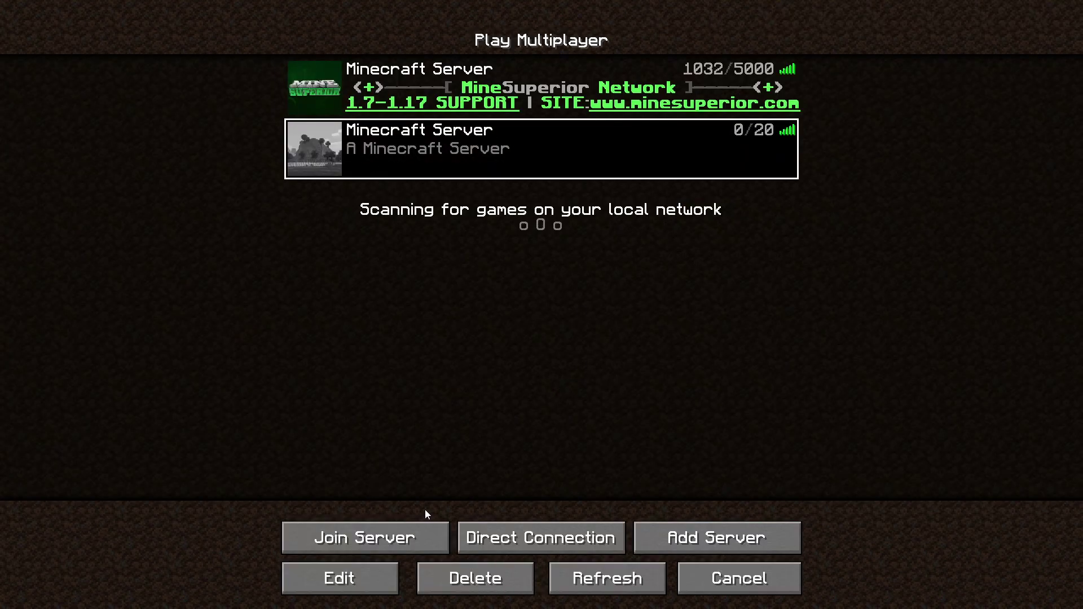
{"action": "left_click", "coordinate": [331, 540]}
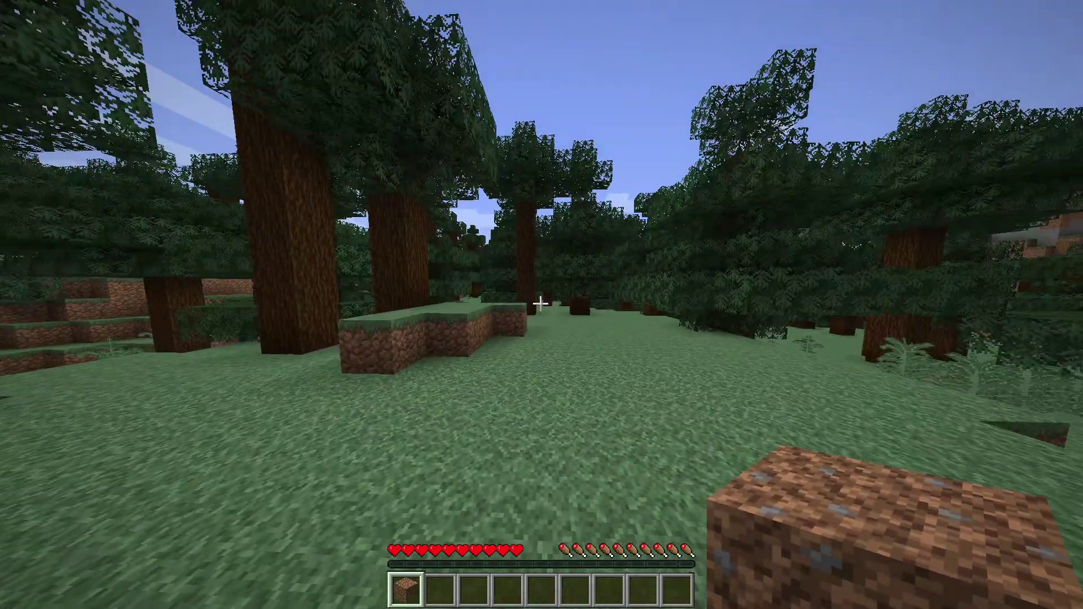
- View the character in third person with the HUD hidden, and return to first person with the HUD shown
{"action": "key", "text": "F5"}
{"action": "key", "text": "F1"}
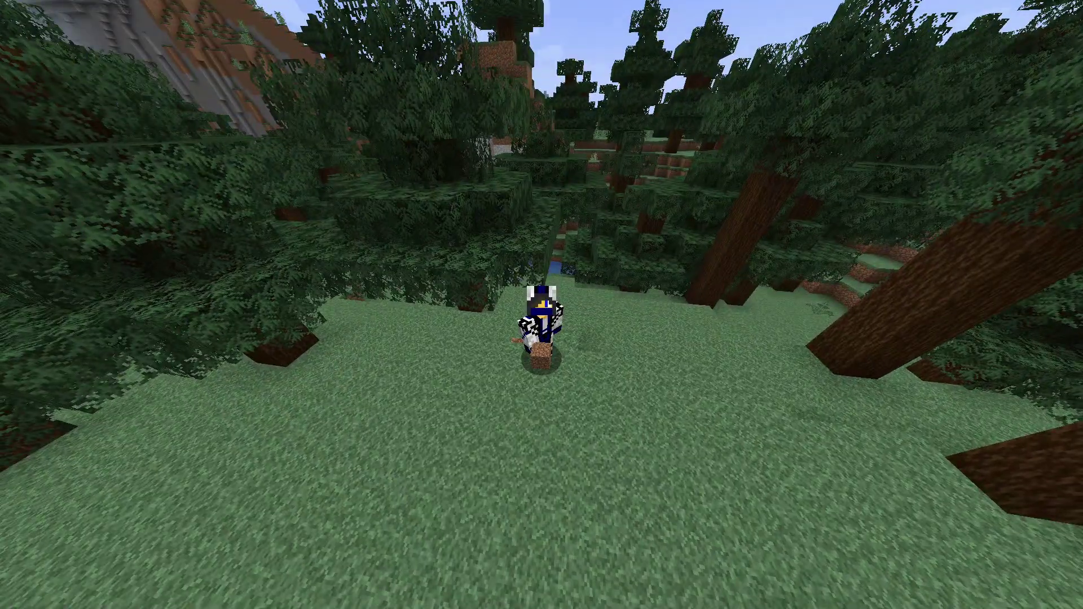
{"action": "key", "text": "F5"}
{"action": "key", "text": "F1"}
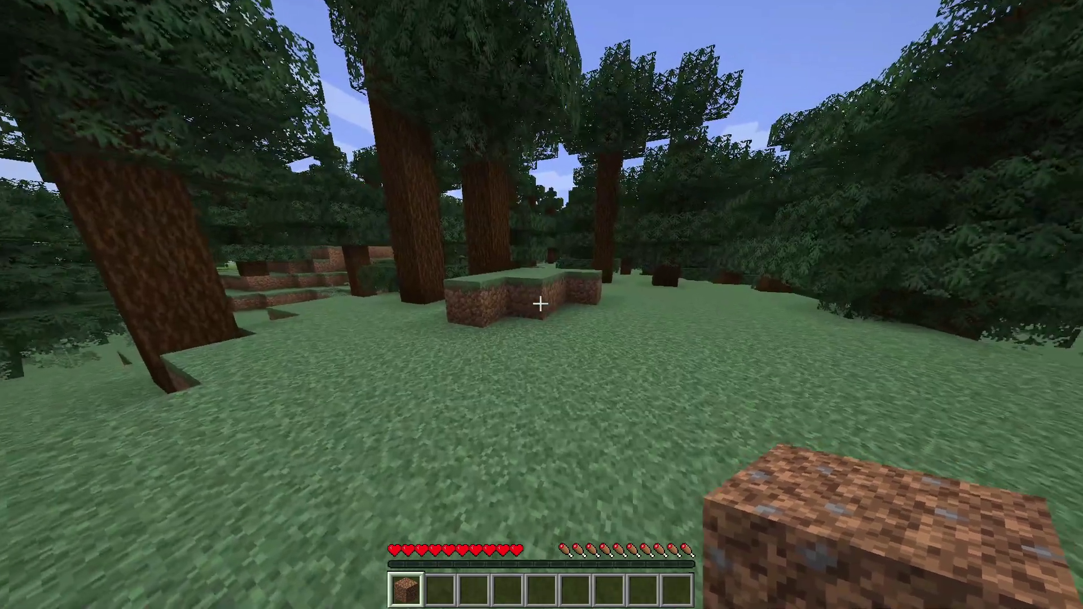
- Place the held dirt block in the world and view the character from the front with the HUD hidden
{"action": "right_click", "coordinate": [540, 304]}
{"action": "left_click", "coordinate": [541, 303]}
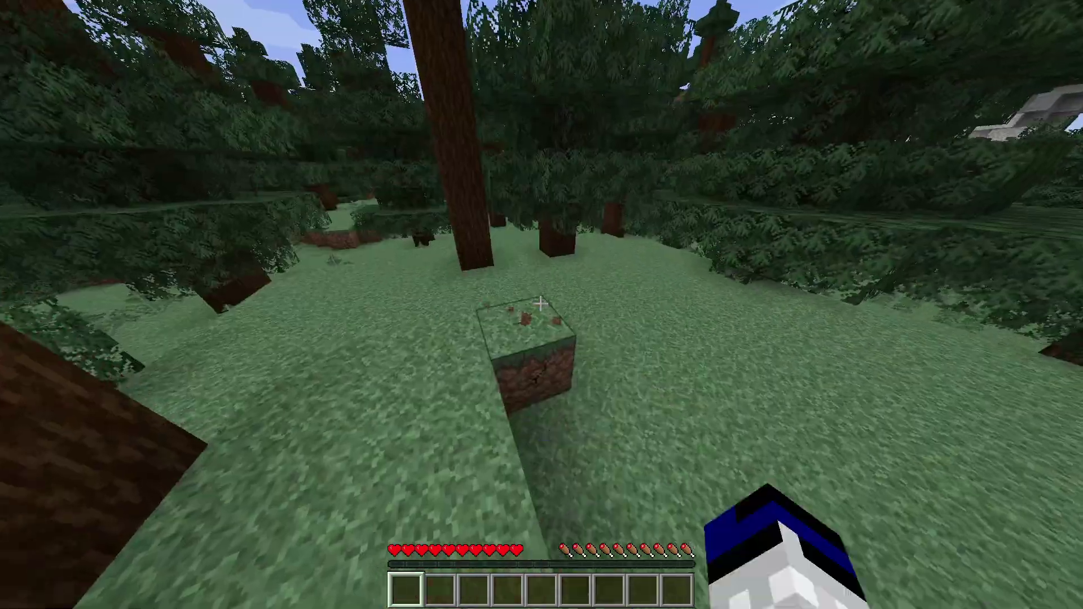
{"action": "key", "text": "F5"}
{"action": "key", "text": "F5"}
{"action": "key", "text": "F1"}
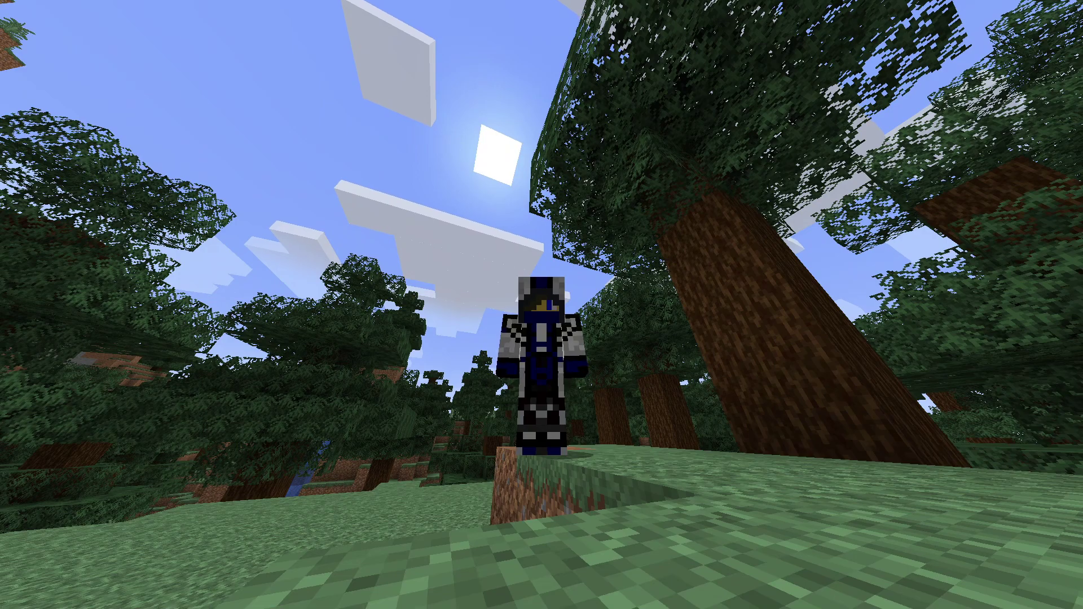
- Set the field of view to 45 in the game options and return to the game
{"action": "key", "text": "Escape"}
{"action": "left_click", "coordinate": [508, 305]}
{"action": "left_click_drag", "start_coordinate": [526, 98], "coordinate": [331, 99]}
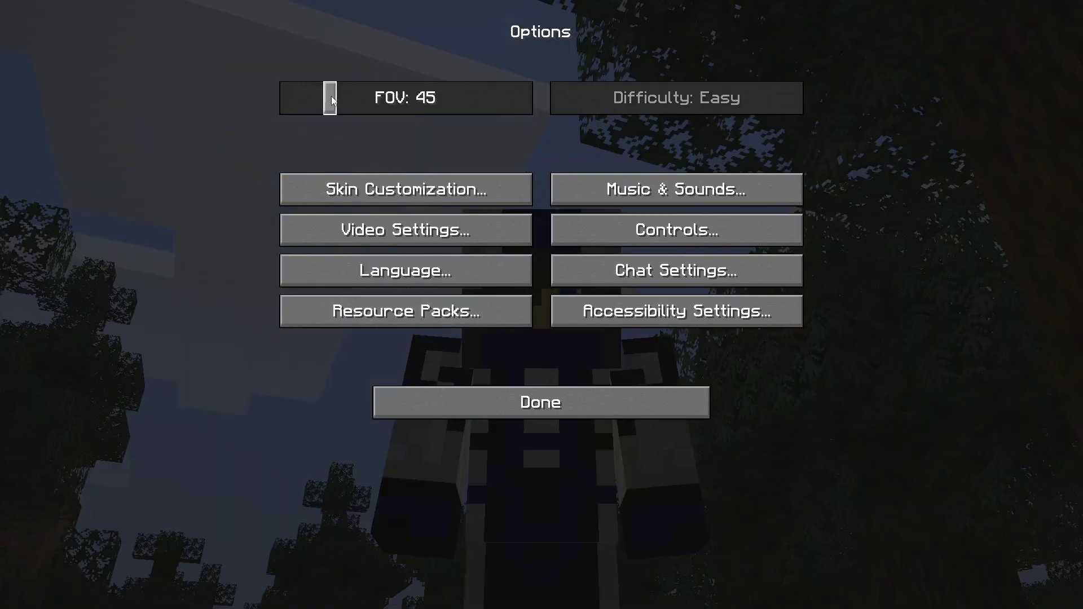
{"action": "key", "text": "Escape"}
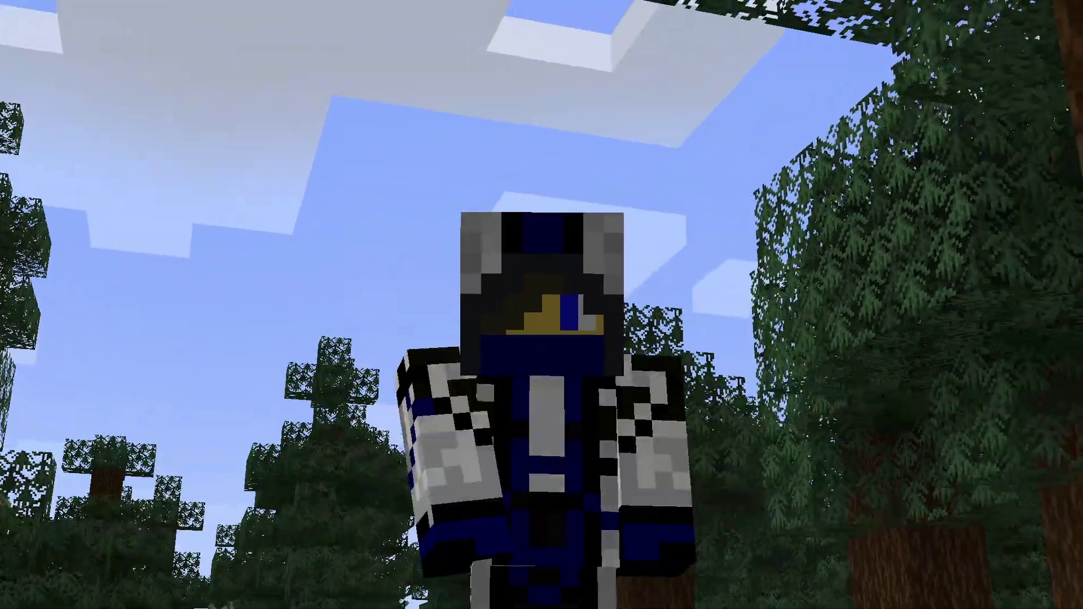